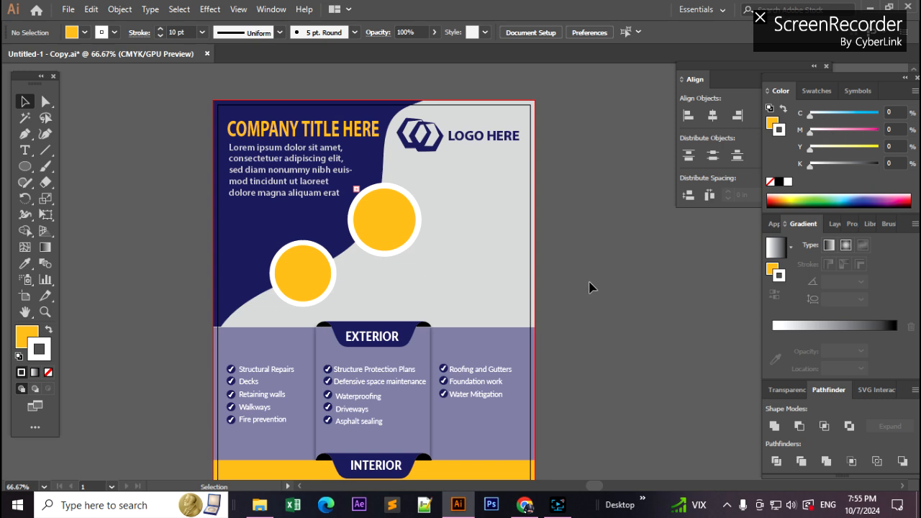
Step: Examine the whole flyer layout, from the company title and logo to the exterior and interior service lists
scroll(654, 313, up, 2)
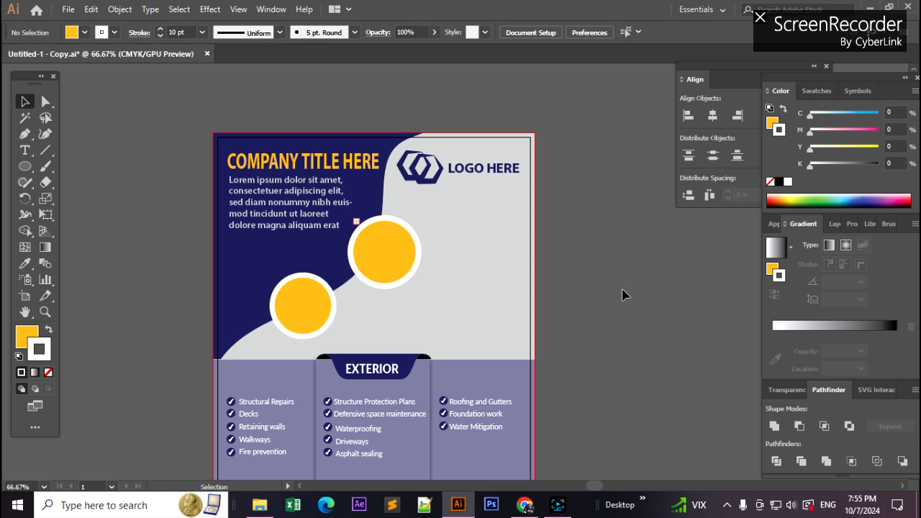
scroll(623, 295, down, 5)
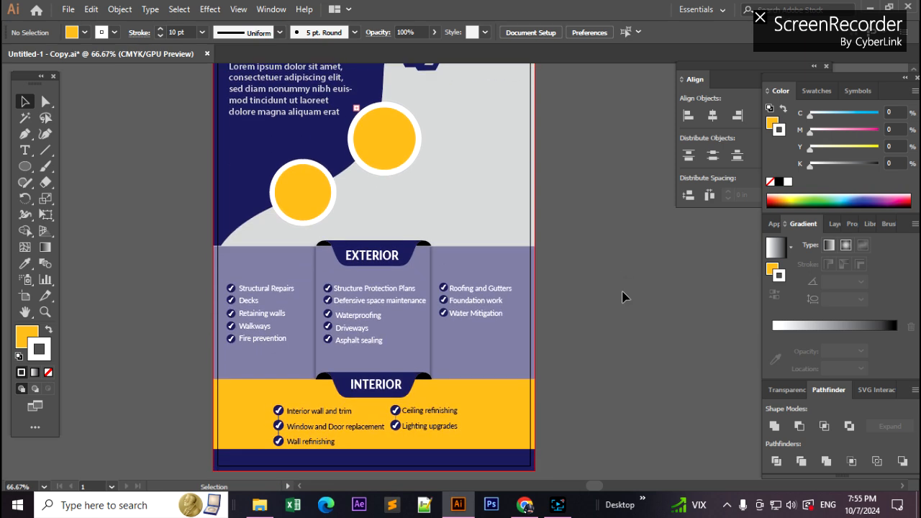
scroll(617, 295, up, 5)
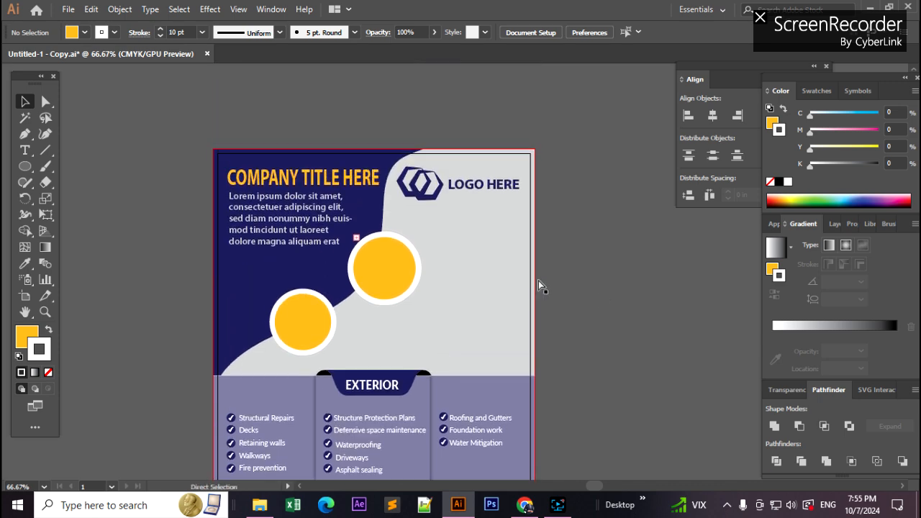
scroll(532, 280, up, 1)
scroll(532, 279, down, 2)
scroll(544, 297, down, 4)
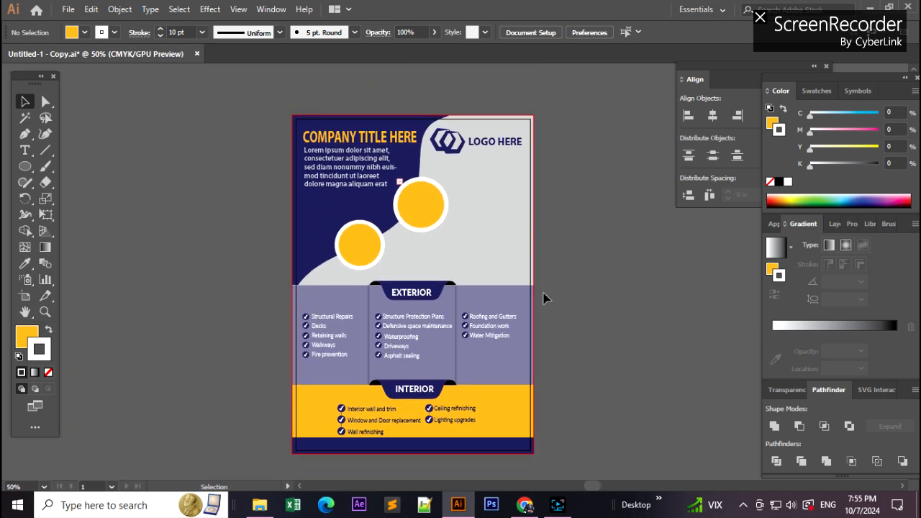
scroll(549, 292, down, 1)
scroll(549, 292, up, 4)
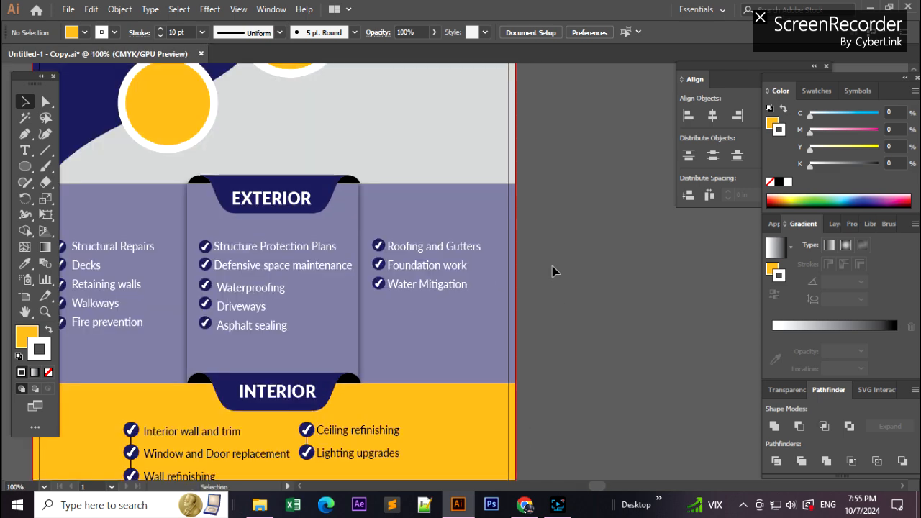
scroll(554, 270, up, 4)
scroll(652, 340, down, 2)
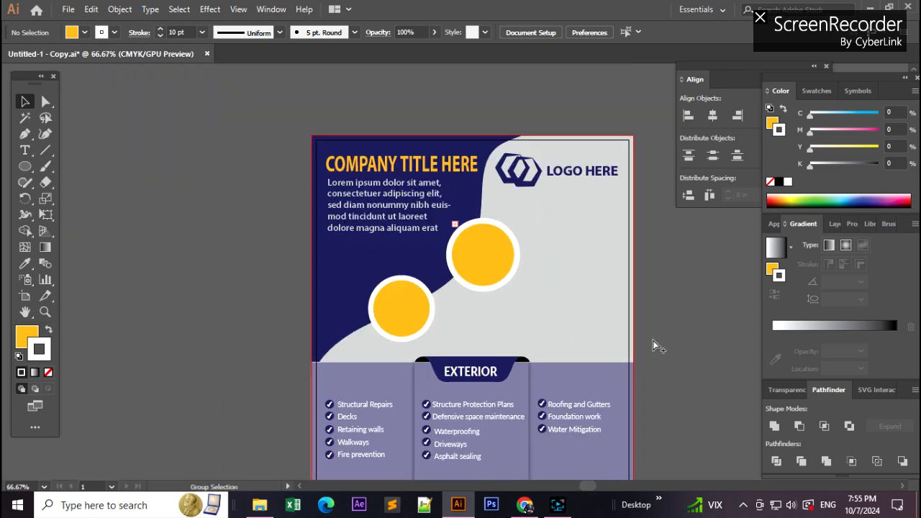
key(space)
drag(654, 330, 572, 269)
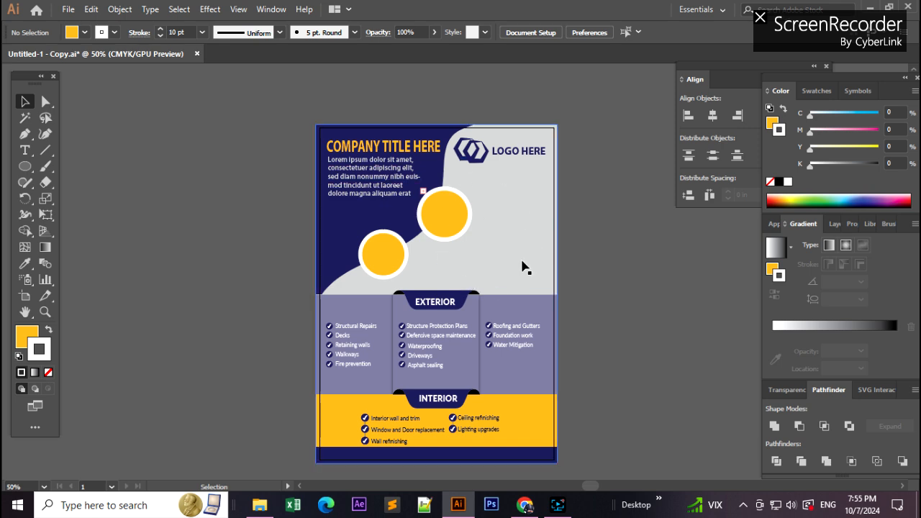
Step: Add a text line reading "Image is not includen in the main file" on the empty canvas beside the flyer's company title
click(25, 149)
click(160, 142)
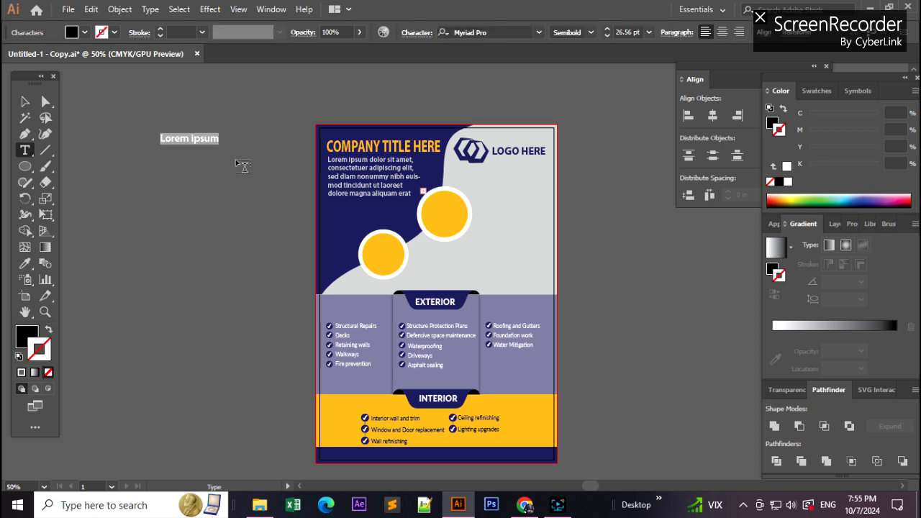
text(Ph)
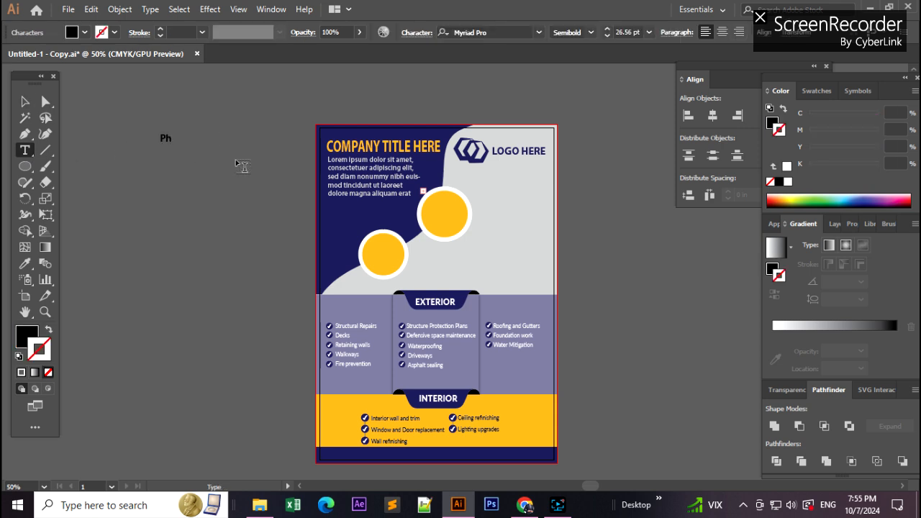
key(BackSpace)
key(BackSpace)
text(Image is not includen in)
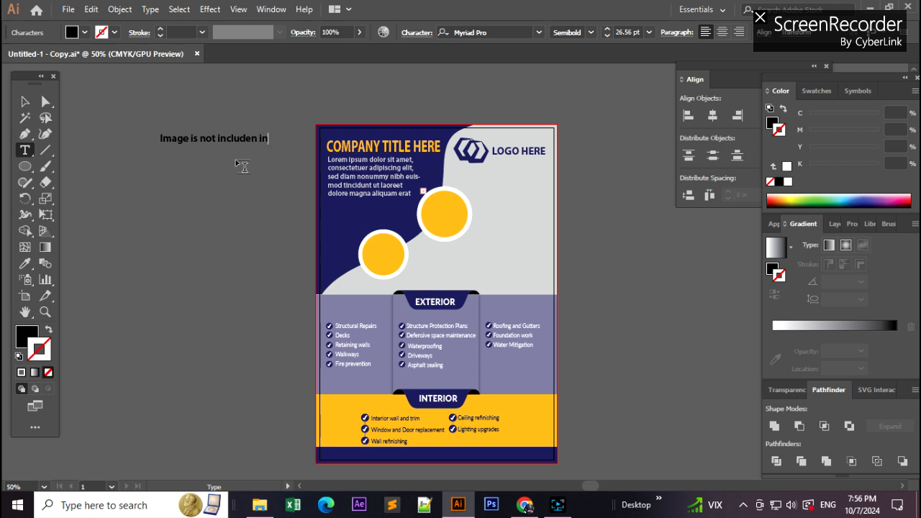
text( the main file)
click(25, 101)
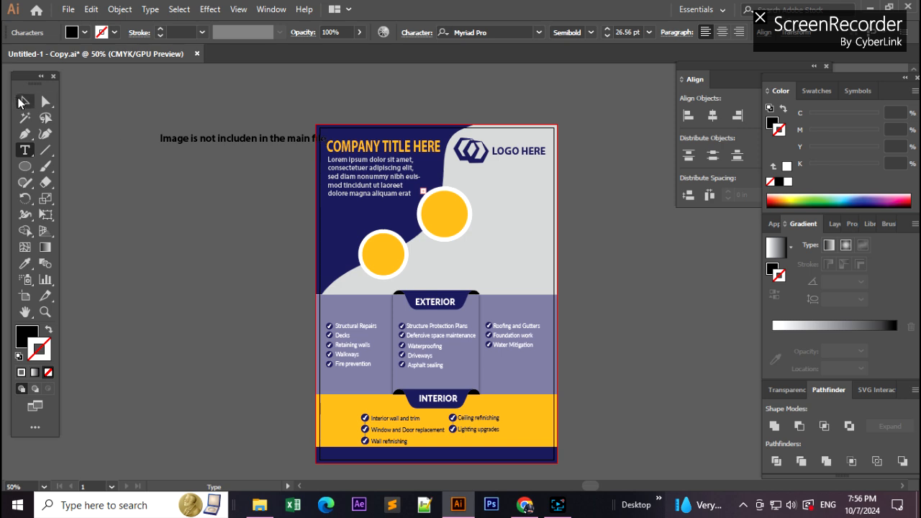
Step: Move the image note farther away from the flyer so it sits clear of the artboard, and deselect it
click(124, 185)
drag(209, 141, 156, 140)
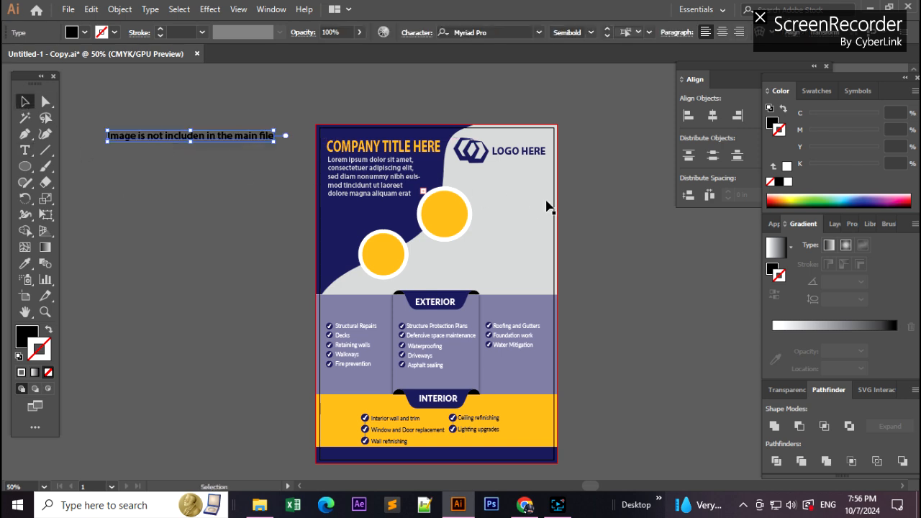
click(577, 210)
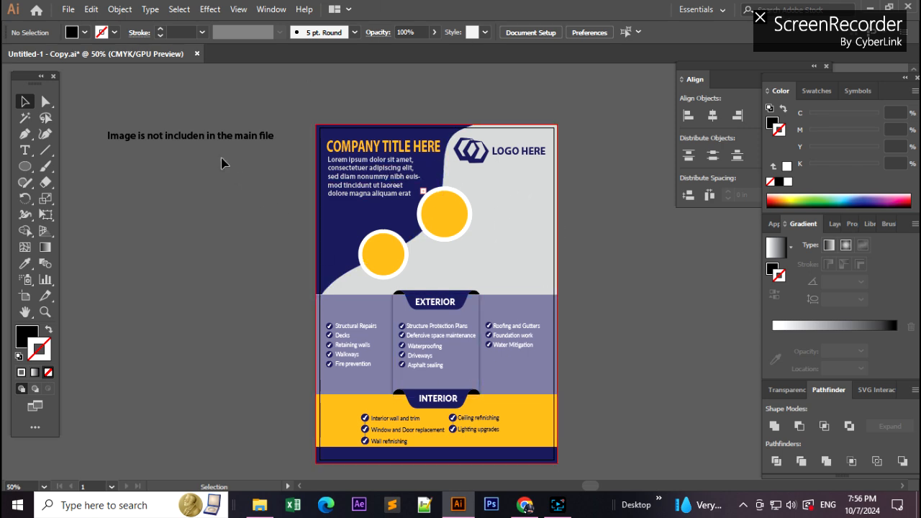
click(205, 140)
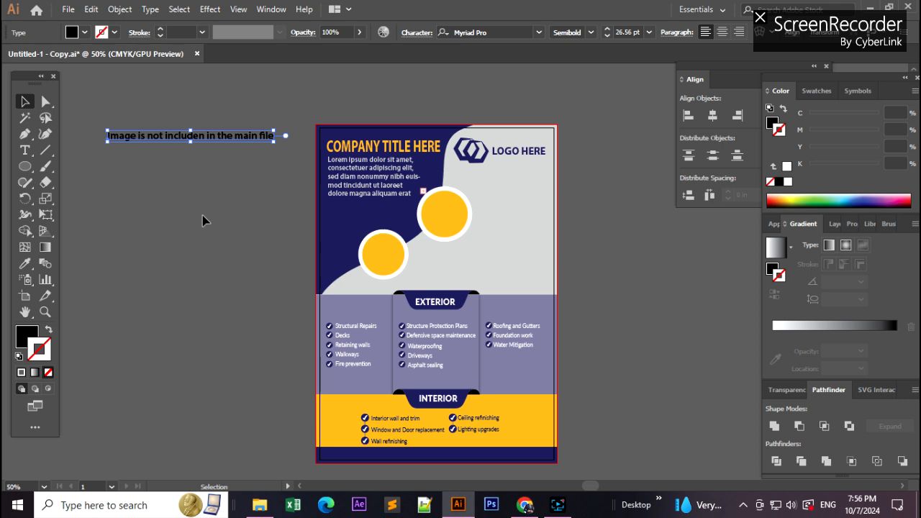
click(202, 220)
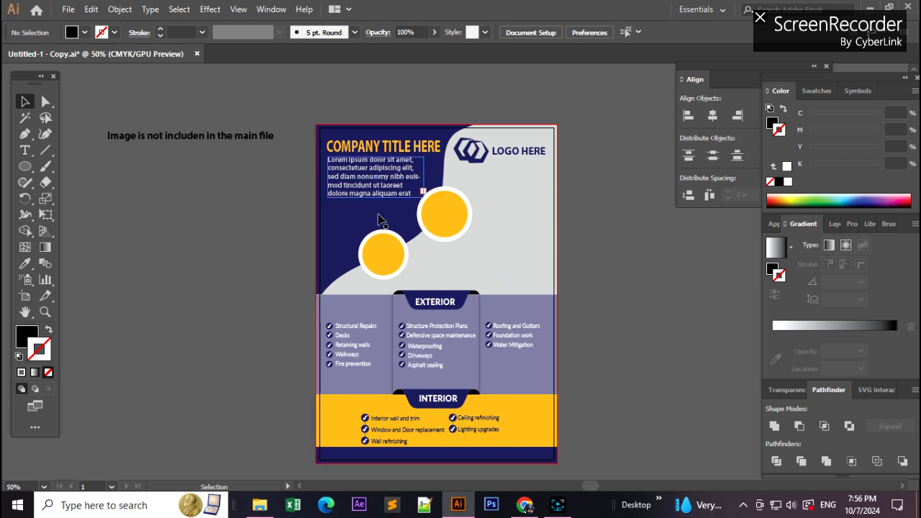
Step: Delete the note about the image from the canvas beside the flyer
scroll(540, 262, down, 1)
scroll(446, 244, up, 2)
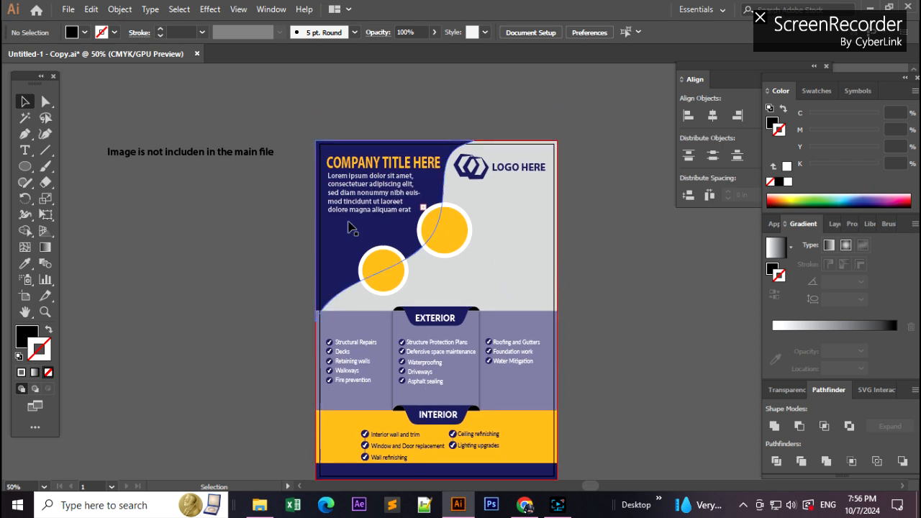
click(221, 154)
key(Delete)
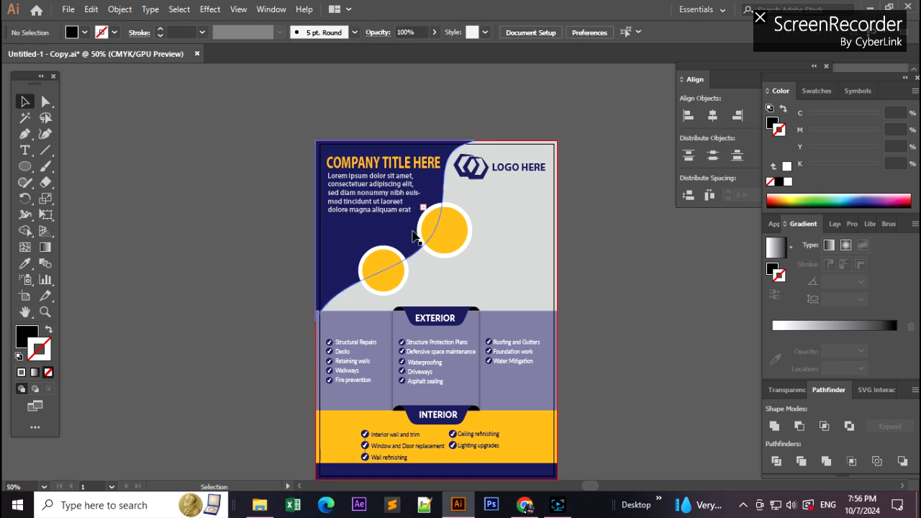
Step: Inspect the flyer's sections and its edge beside the exterior and interior blocks, both up close and as a whole
alt+scroll(592, 259, down, 1)
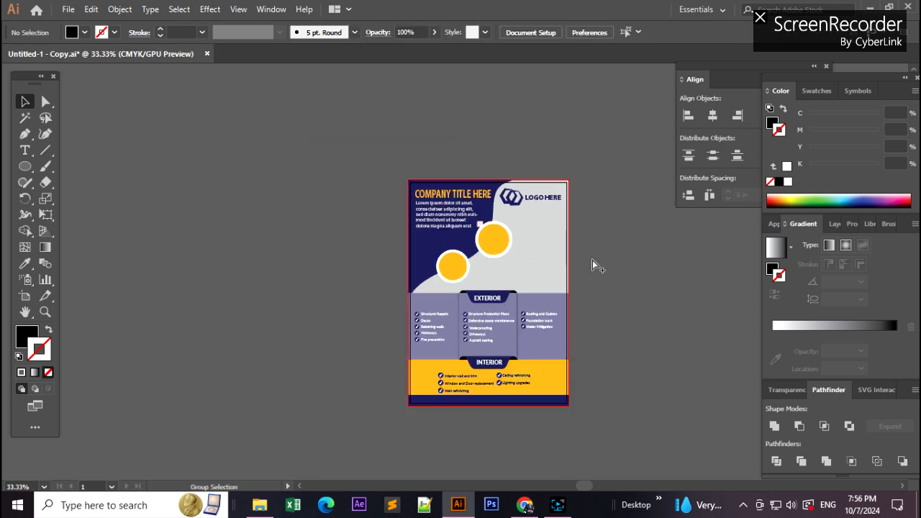
alt+scroll(528, 280, up, 1)
alt+scroll(527, 281, up, 1)
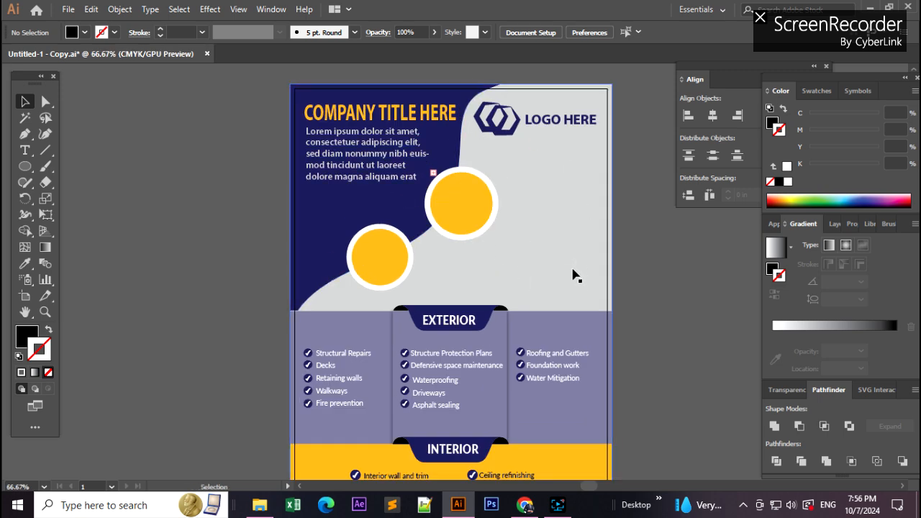
scroll(578, 280, down, 2)
scroll(578, 281, up, 2)
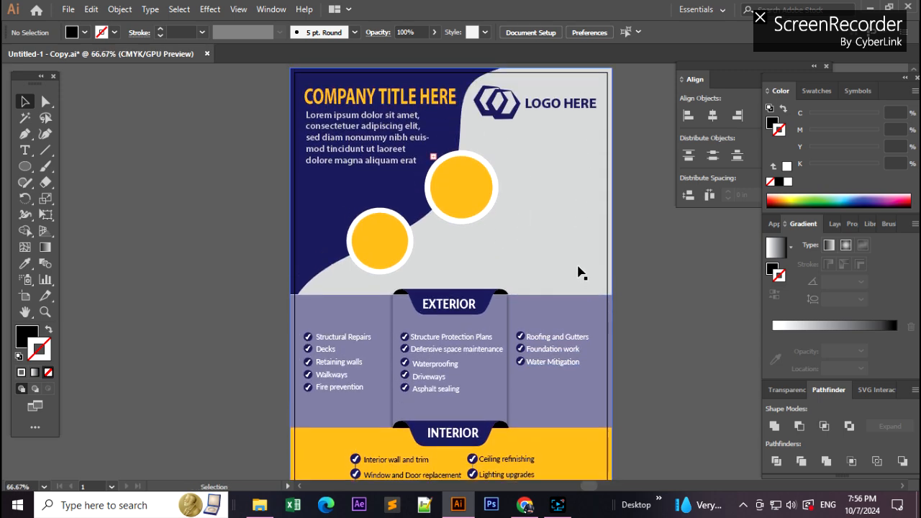
scroll(578, 273, up, 1)
scroll(581, 267, down, 3)
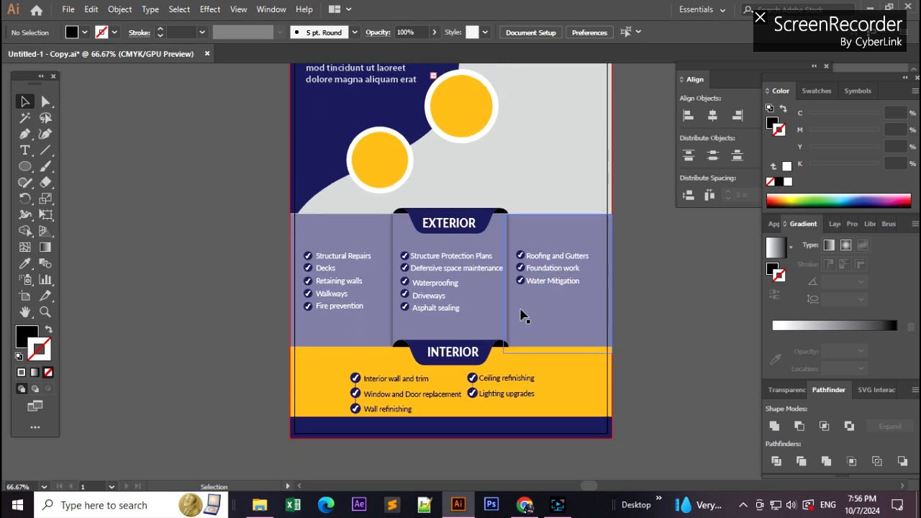
scroll(592, 328, down, 3)
alt+scroll(638, 321, up, 4)
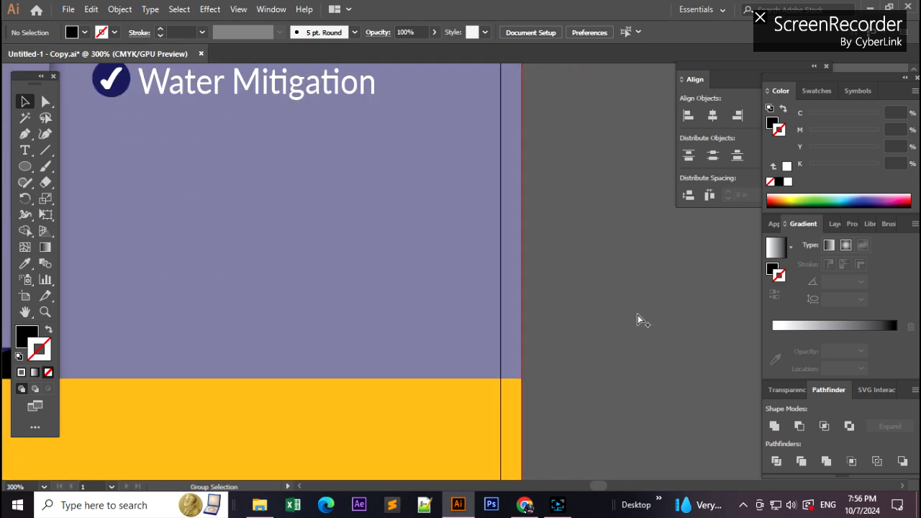
alt+scroll(581, 351, down, 6)
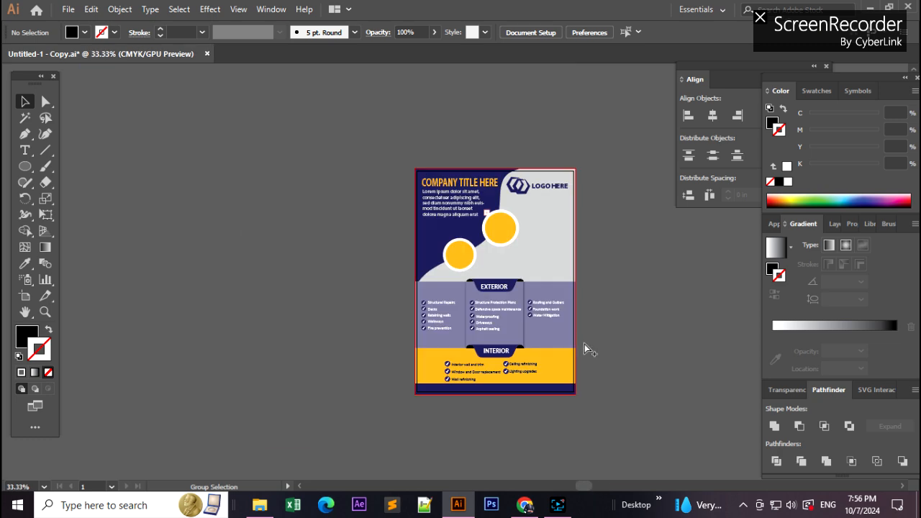
alt+scroll(613, 298, down, 1)
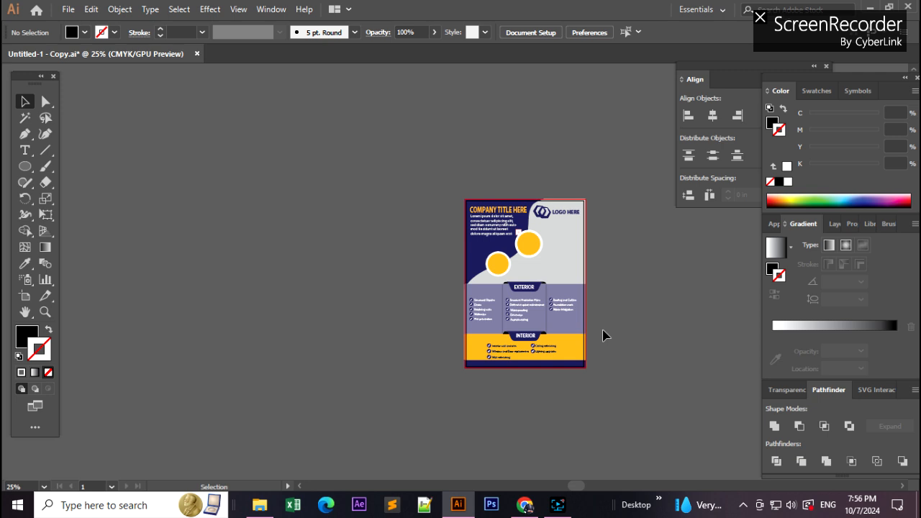
alt+scroll(607, 306, down, 1)
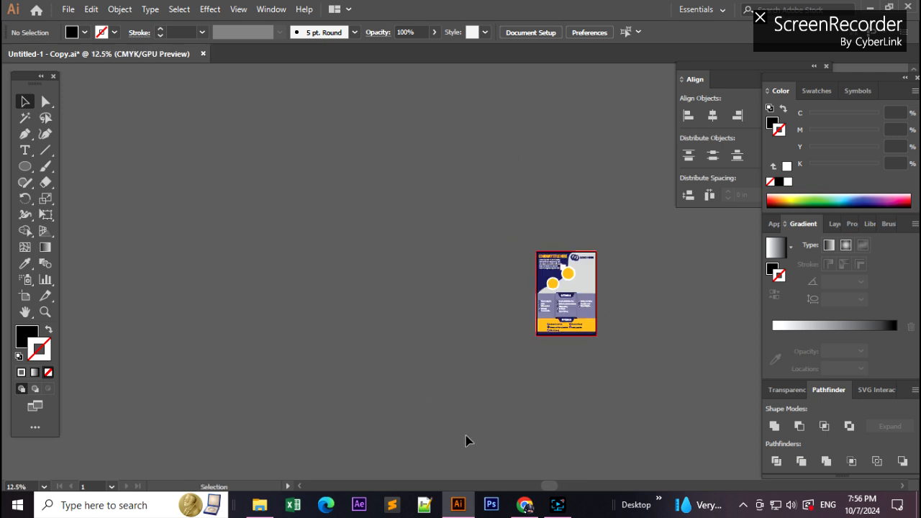
alt+scroll(657, 326, up, 2)
alt+scroll(655, 327, down, 1)
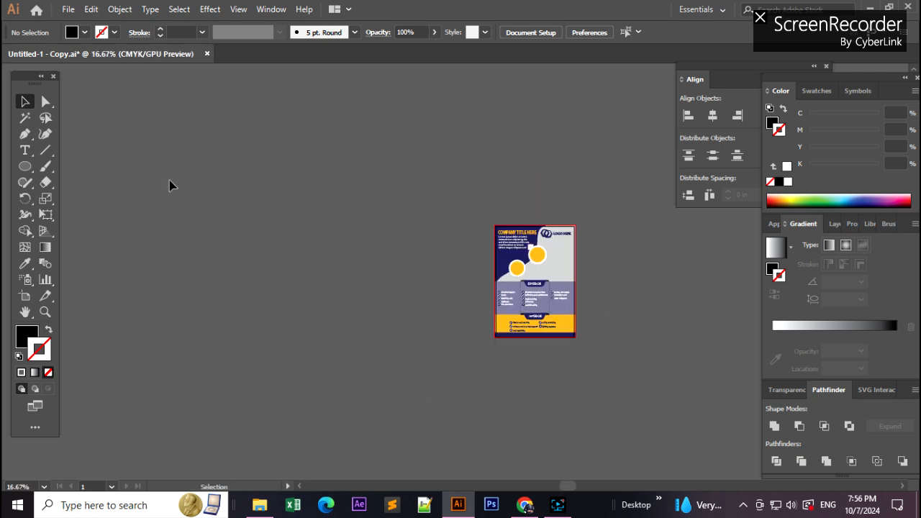
Step: Place a small placeholder text frame on the empty canvas beside the flyer and deselect it
key(t)
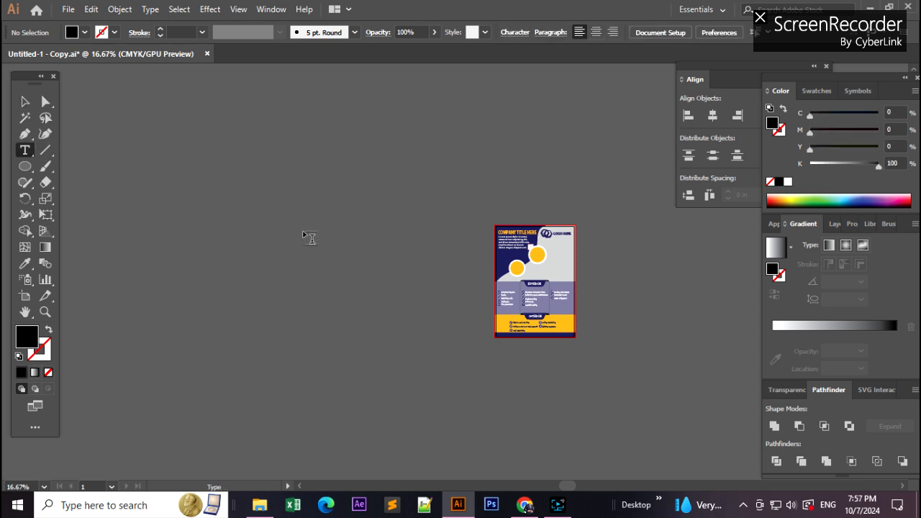
click(310, 237)
click(25, 101)
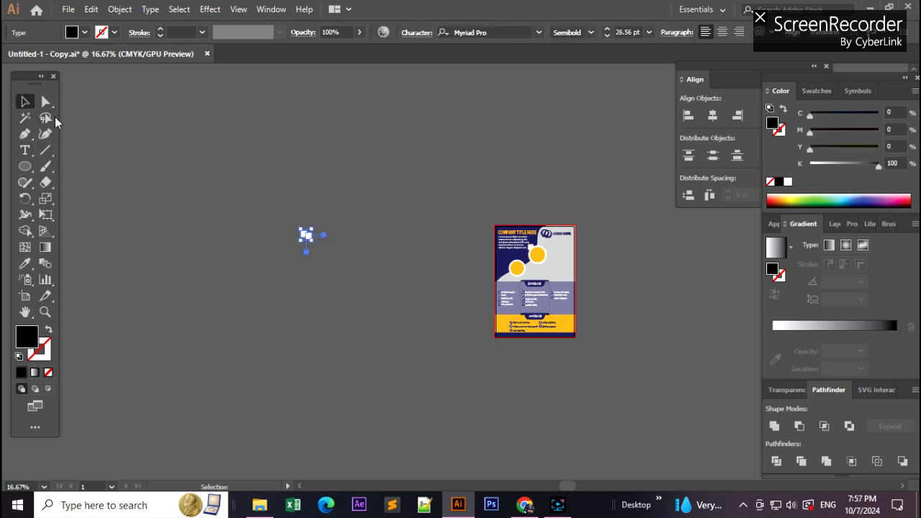
click(173, 221)
Step: View the flyer and the placeholder text frame beside it, both from a distance and closer up
alt+scroll(347, 251, down, 1)
alt+scroll(347, 251, up, 1)
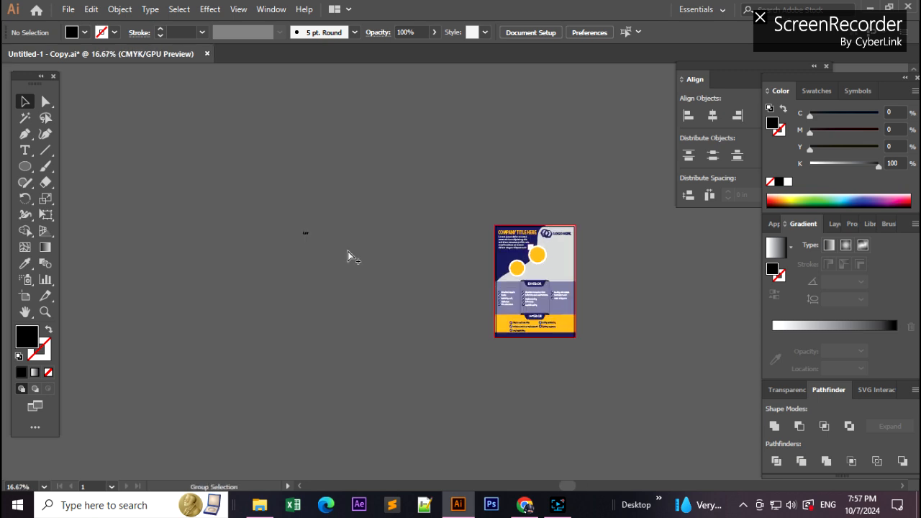
alt+scroll(347, 251, up, 2)
alt+scroll(347, 251, down, 4)
drag(530, 304, 452, 341)
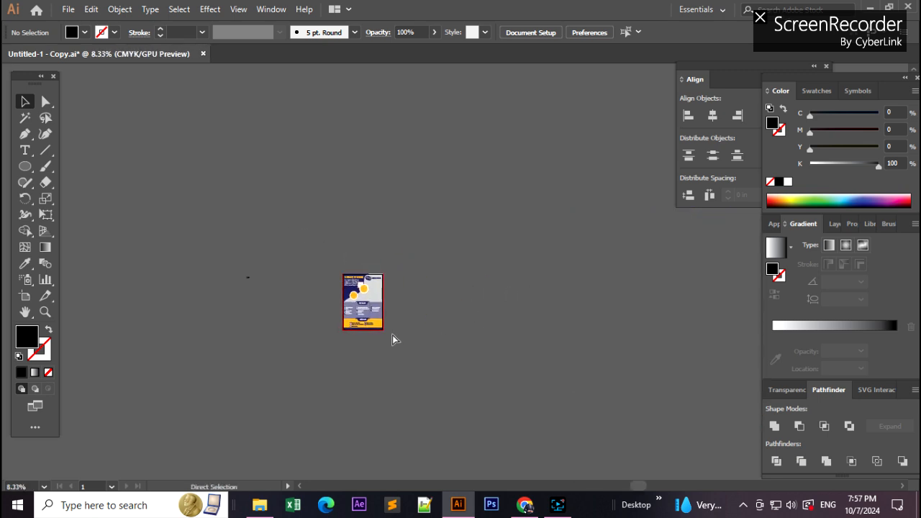
alt+scroll(392, 335, up, 5)
alt+scroll(384, 321, down, 1)
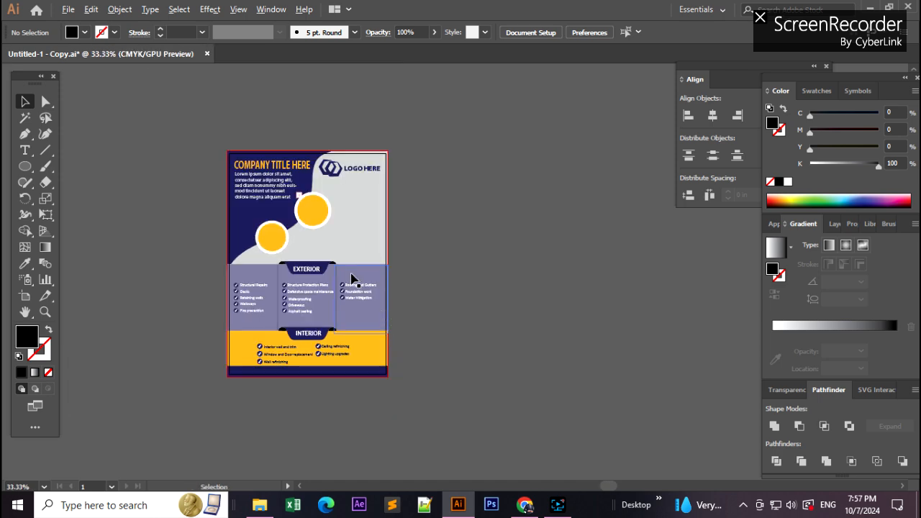
alt+scroll(314, 285, down, 1)
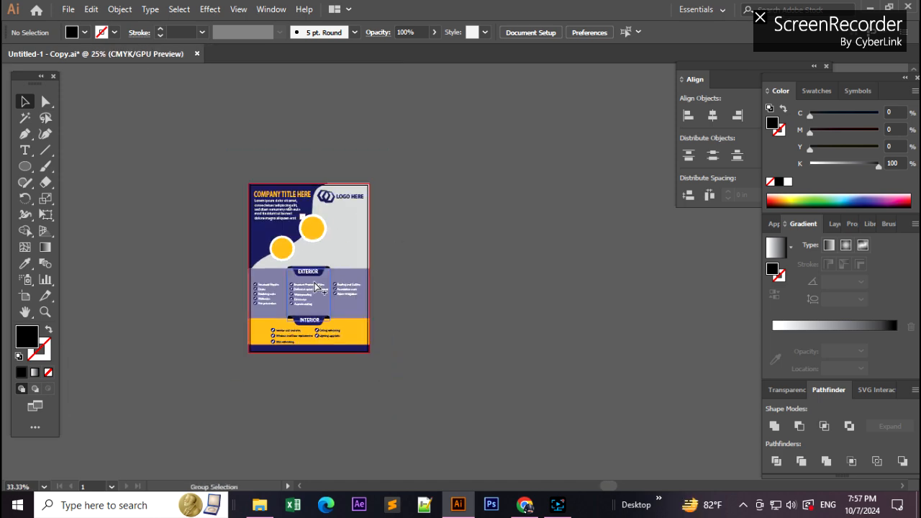
alt+scroll(316, 286, down, 2)
drag(247, 274, 298, 305)
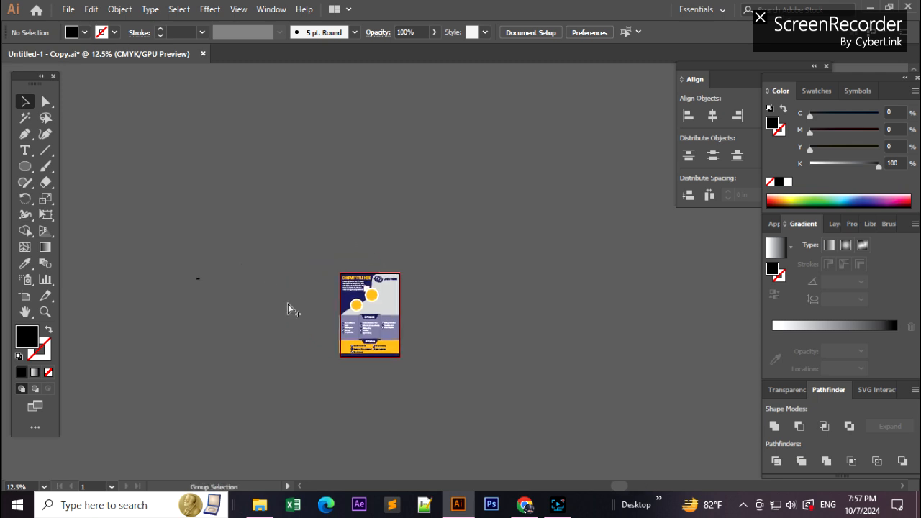
Step: Delete the small placeholder text frame from the empty canvas beside the flyer
alt+scroll(287, 309, up, 3)
scroll(264, 298, left, 3)
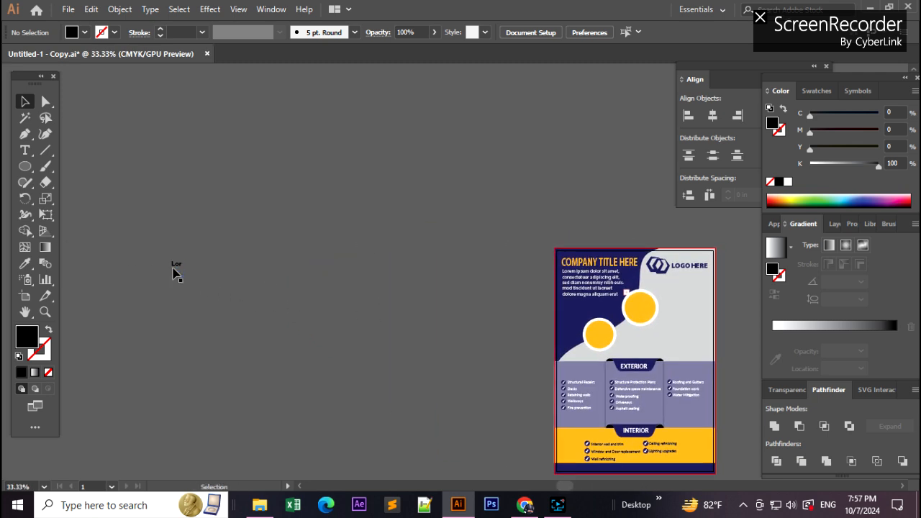
click(174, 268)
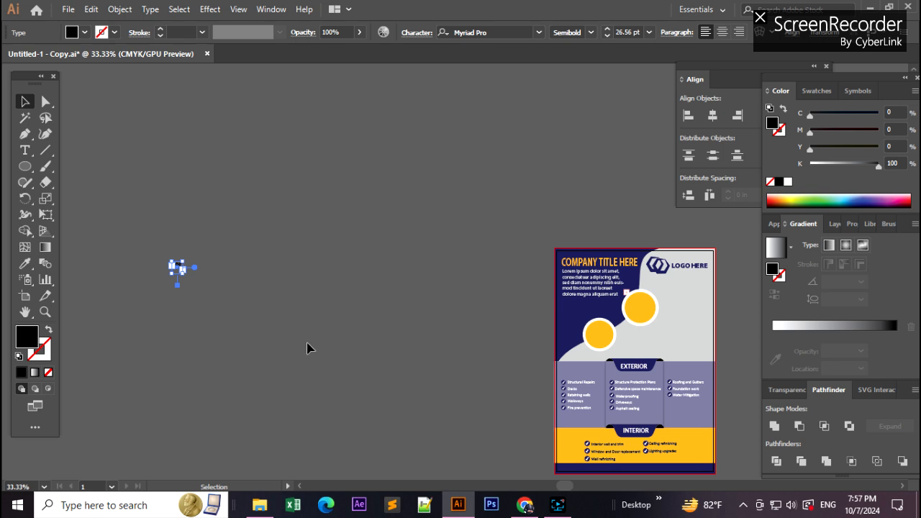
key(Delete)
Step: Examine the flyer's exterior and interior service lists up close and the whole page with the surrounding canvas
scroll(617, 325, down, 2)
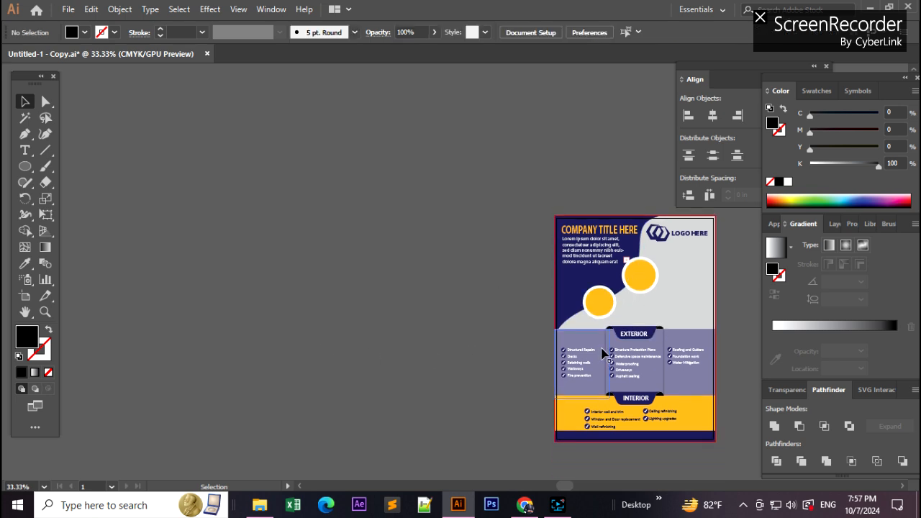
alt+scroll(424, 316, down, 1)
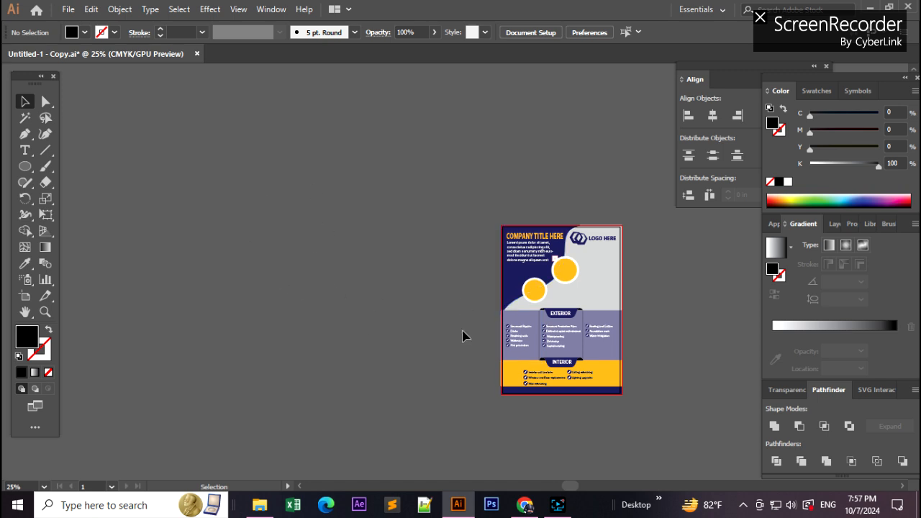
alt+scroll(611, 336, up, 3)
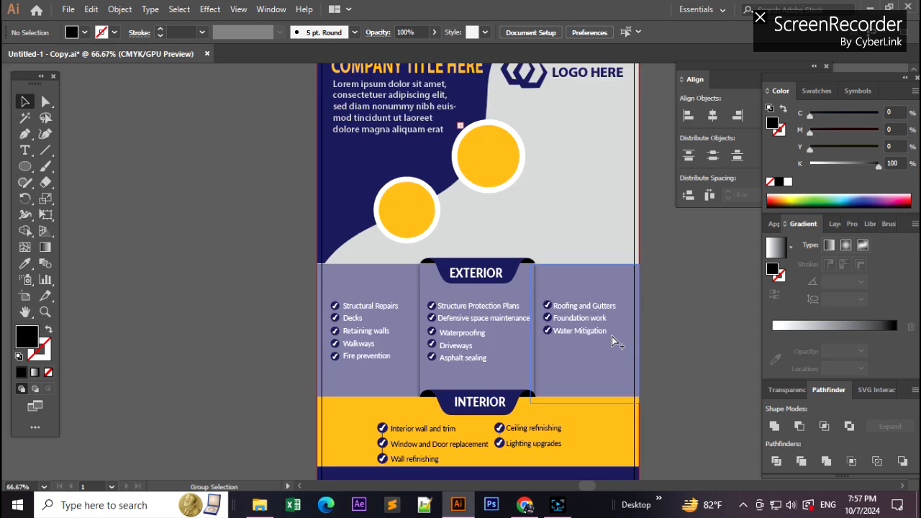
alt+scroll(611, 336, down, 4)
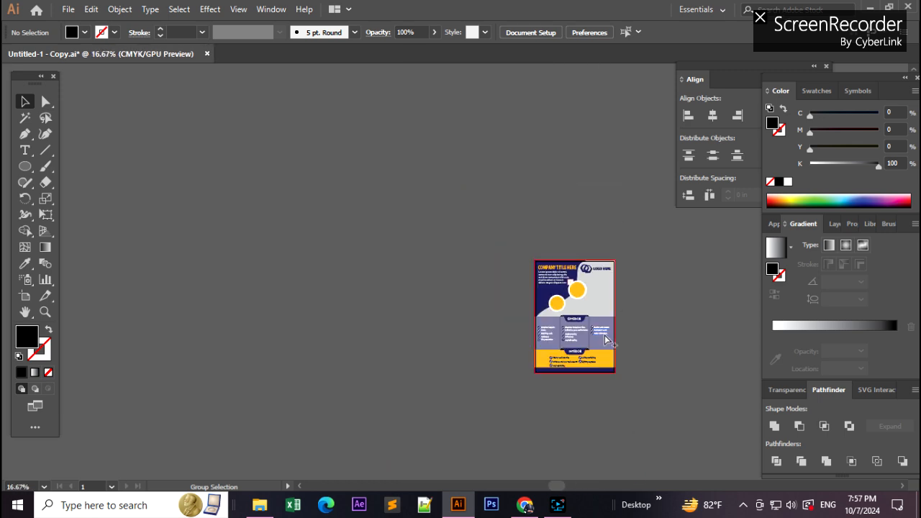
alt+scroll(606, 338, up, 5)
alt+scroll(602, 336, down, 4)
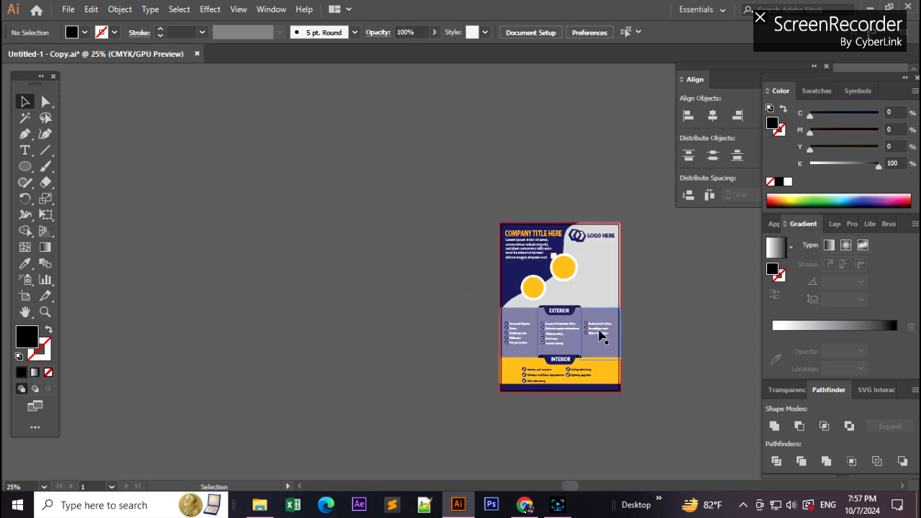
alt+scroll(598, 334, down, 1)
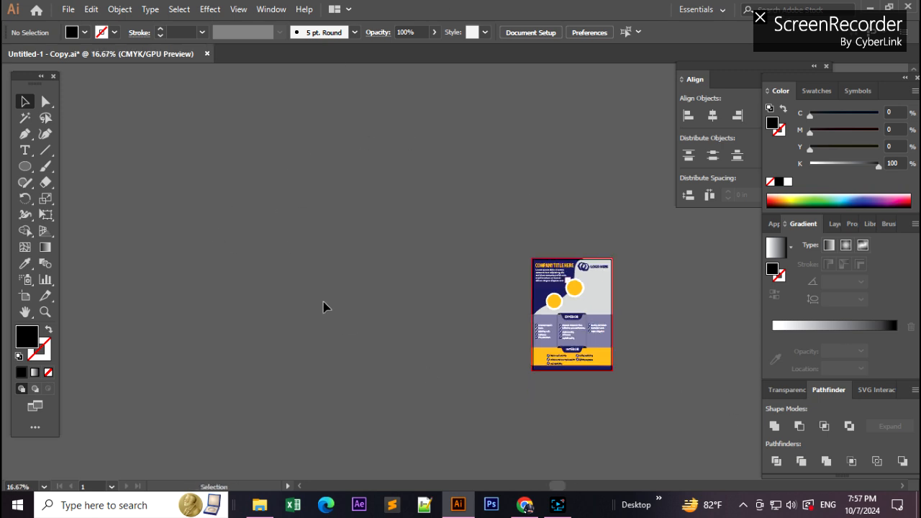
alt+scroll(323, 307, down, 3)
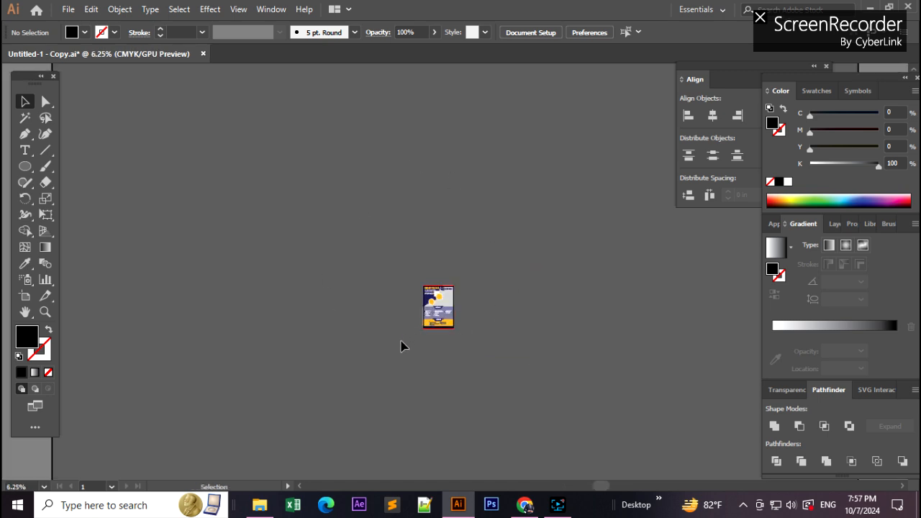
alt+scroll(457, 337, up, 6)
drag(456, 175, 509, 327)
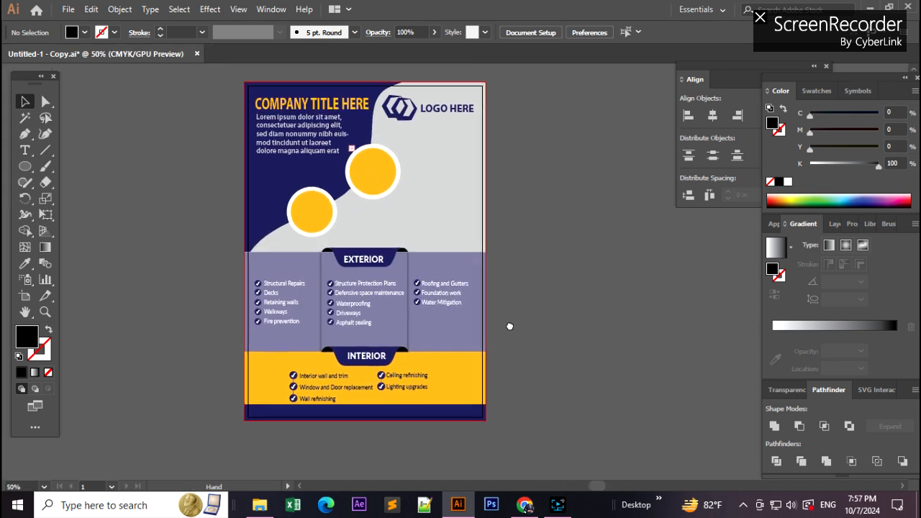
alt+scroll(515, 327, down, 1)
alt+scroll(515, 328, up, 1)
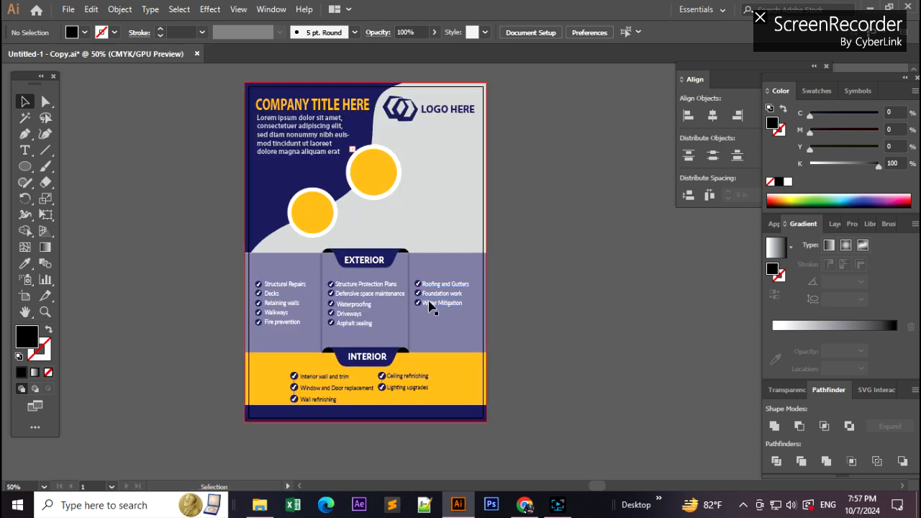
key(ctrl+a)
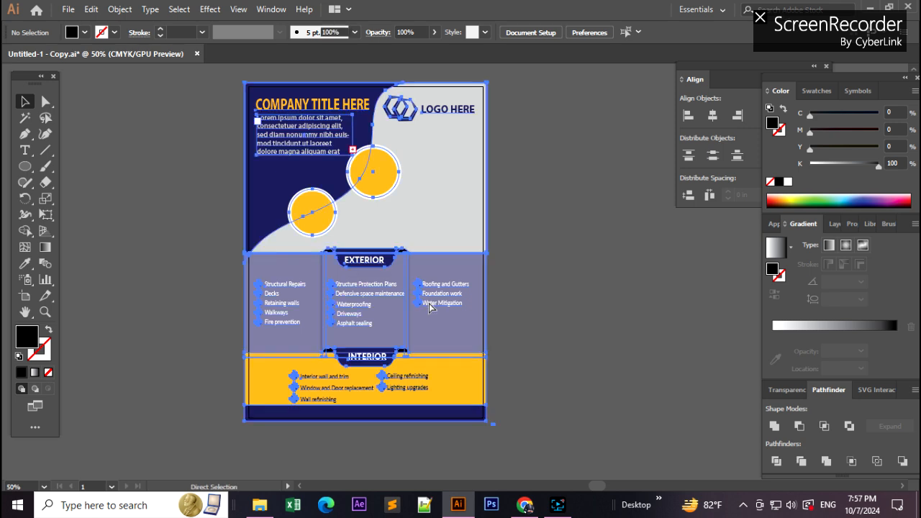
click(570, 316)
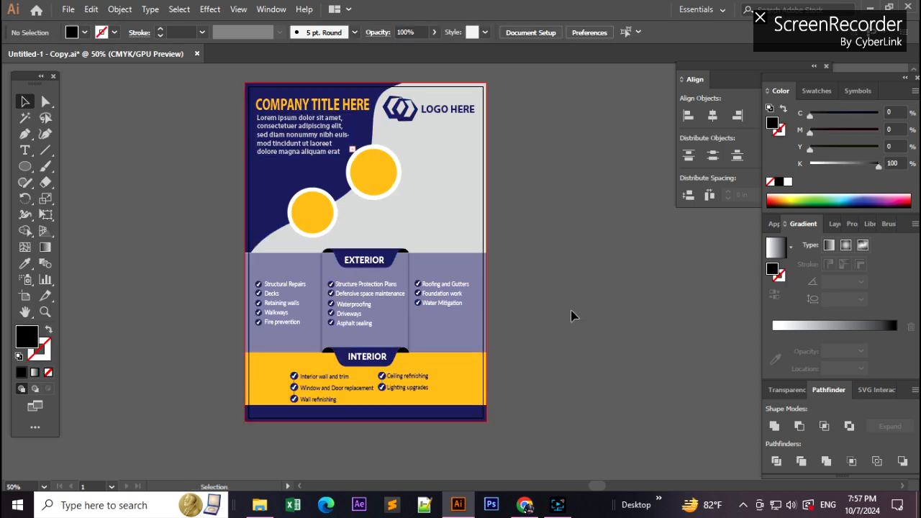
scroll(578, 320, up, 3)
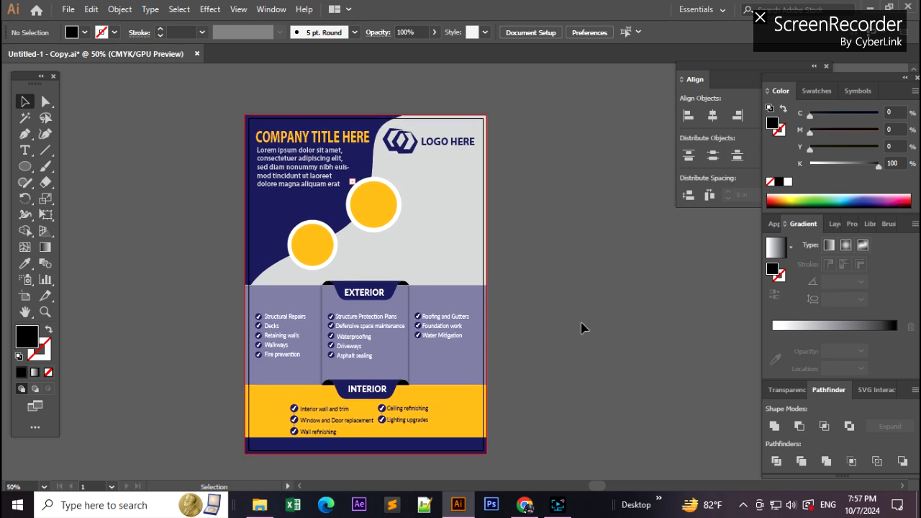
key(ctrl+a)
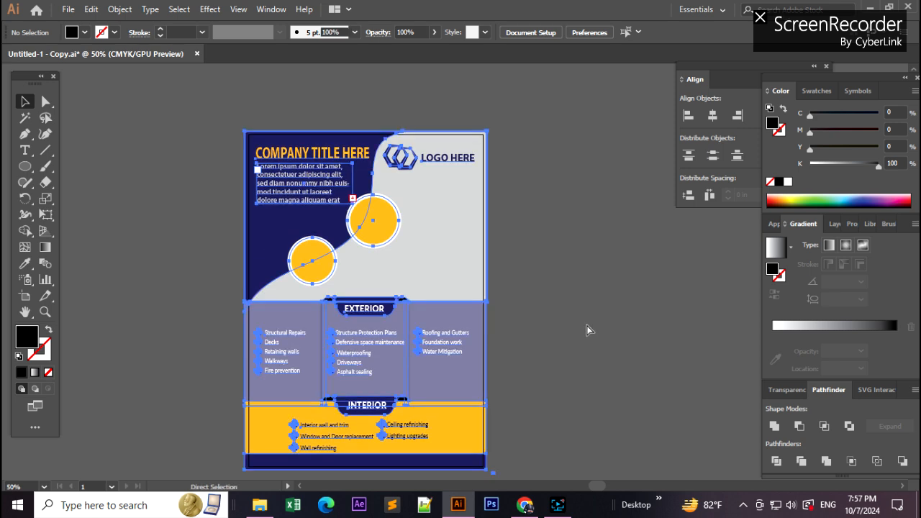
click(586, 329)
Step: Select all the flyer artwork, apply Expand Appearance to it and deselect it
key(ctrl+a)
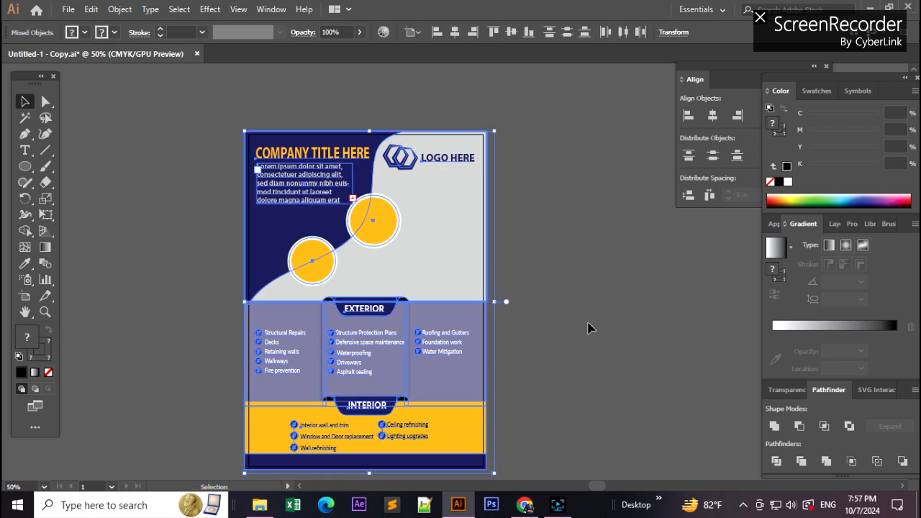
click(119, 10)
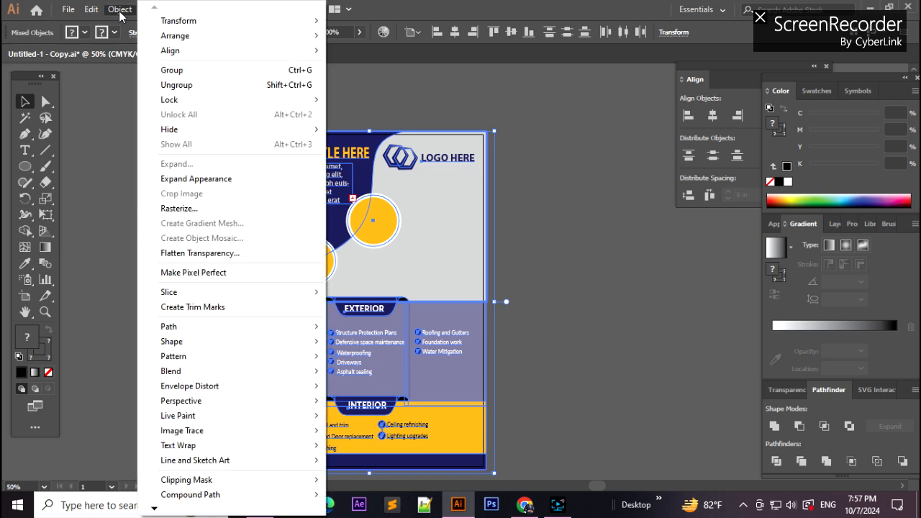
click(218, 181)
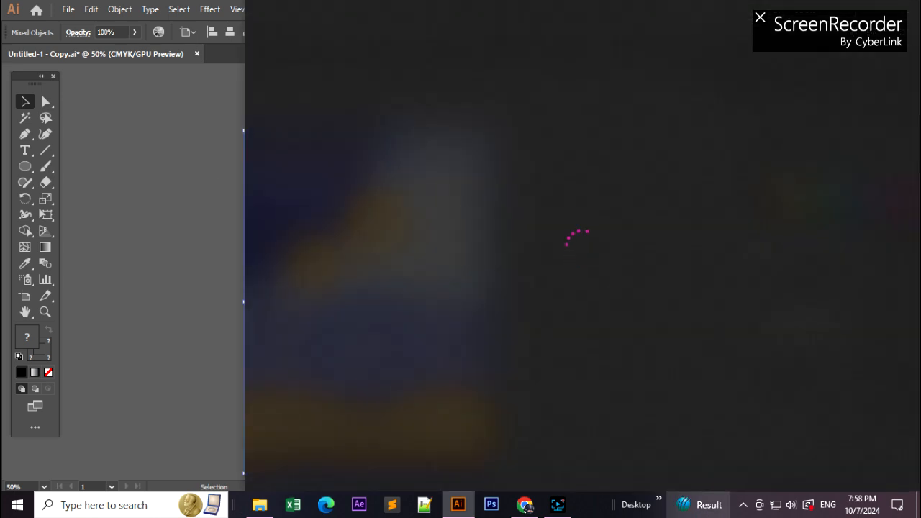
click(144, 206)
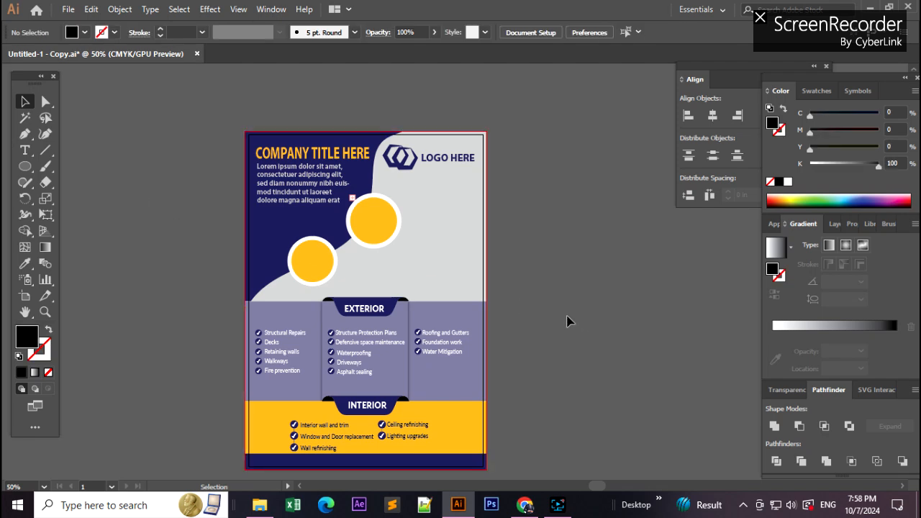
Step: Expand all the flyer artwork with the Object, Fill and Stroke options enabled, and clear the selection
key(ctrl+a)
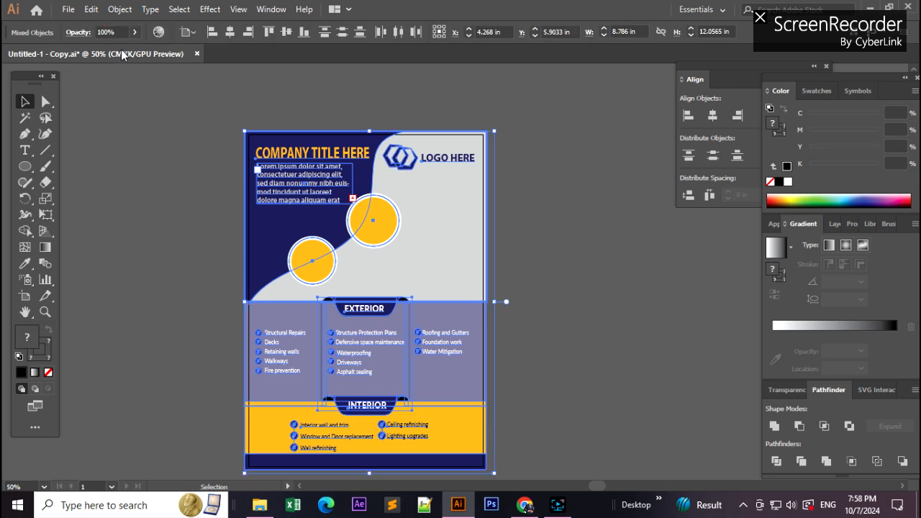
click(119, 10)
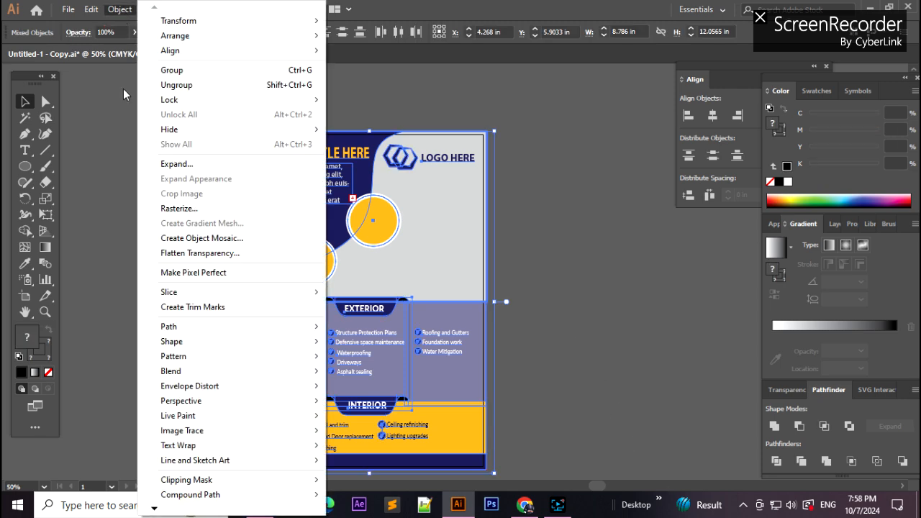
click(172, 167)
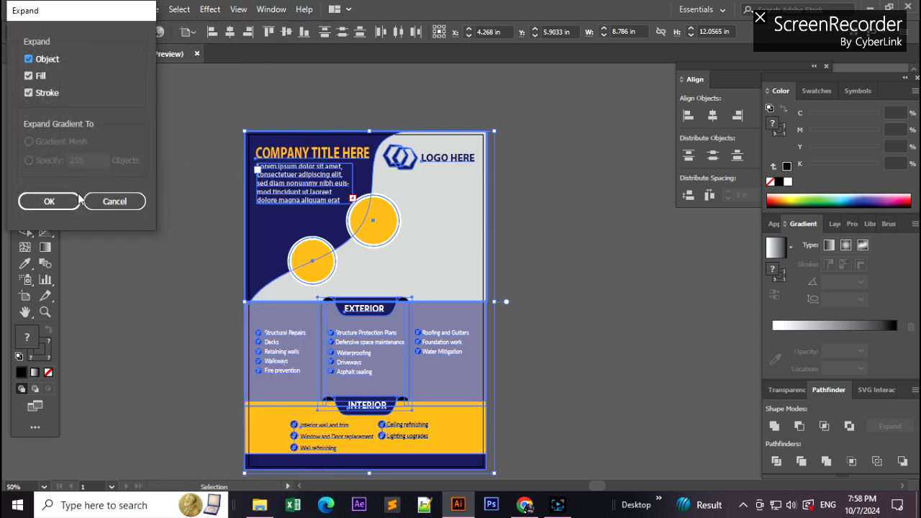
click(49, 201)
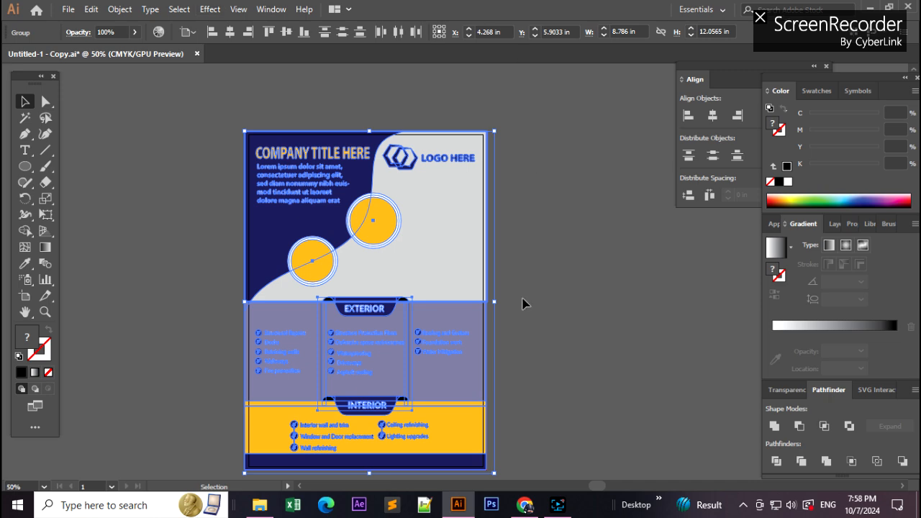
click(601, 358)
Step: Check the expanded artwork by selecting the whole flyer and the company title on its own, clearing each selection
scroll(601, 358, down, 1)
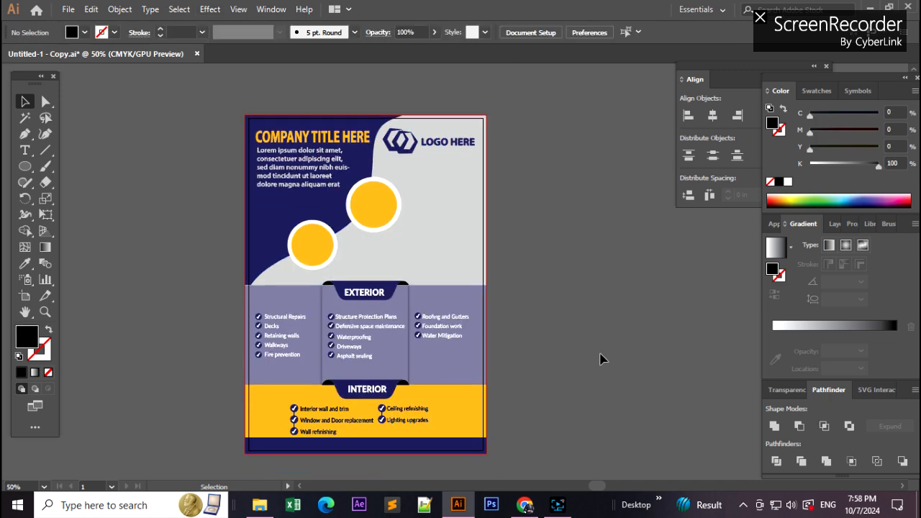
key(ctrl)
key(v)
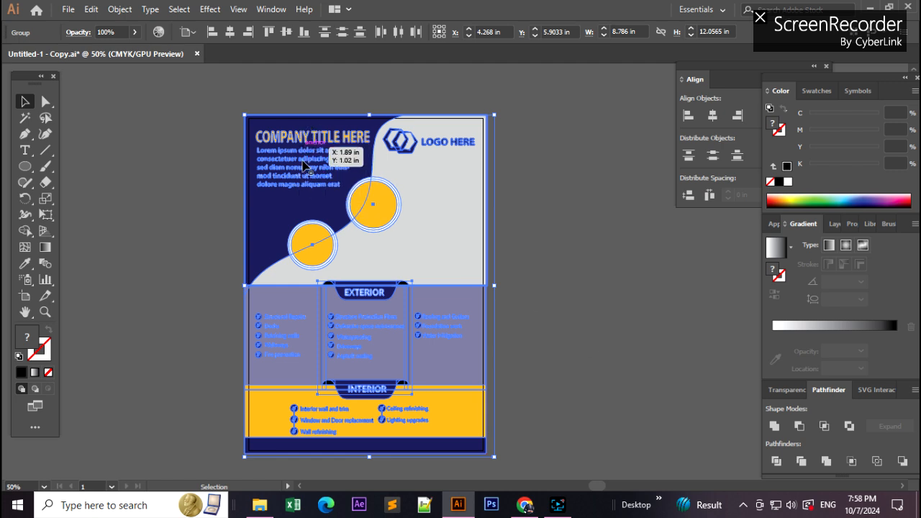
click(171, 187)
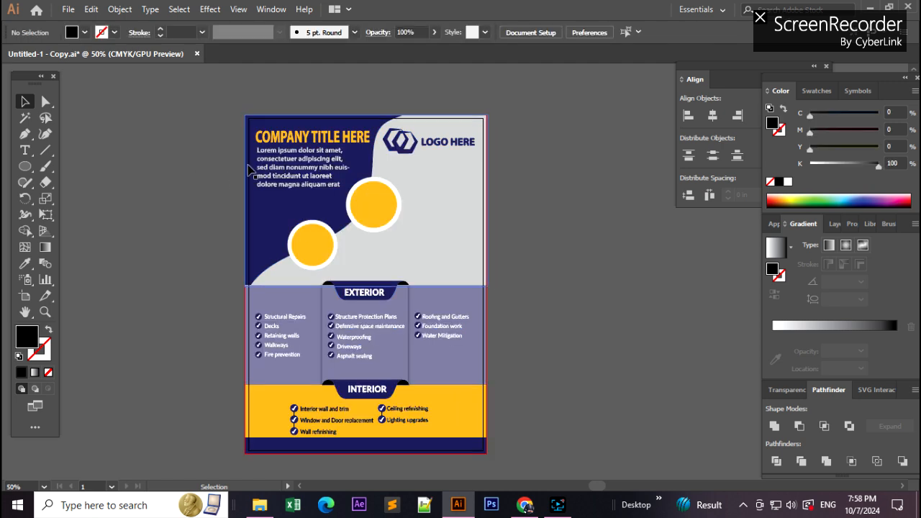
click(292, 137)
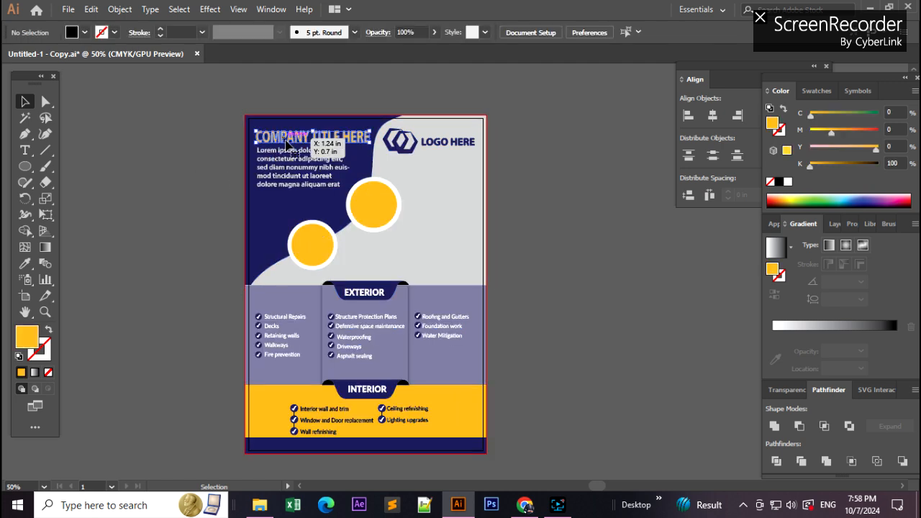
click(206, 162)
Step: Select all the flyer artwork, look up the Create Outlines type command without applying it, and clear the selection
key(ctrl+a)
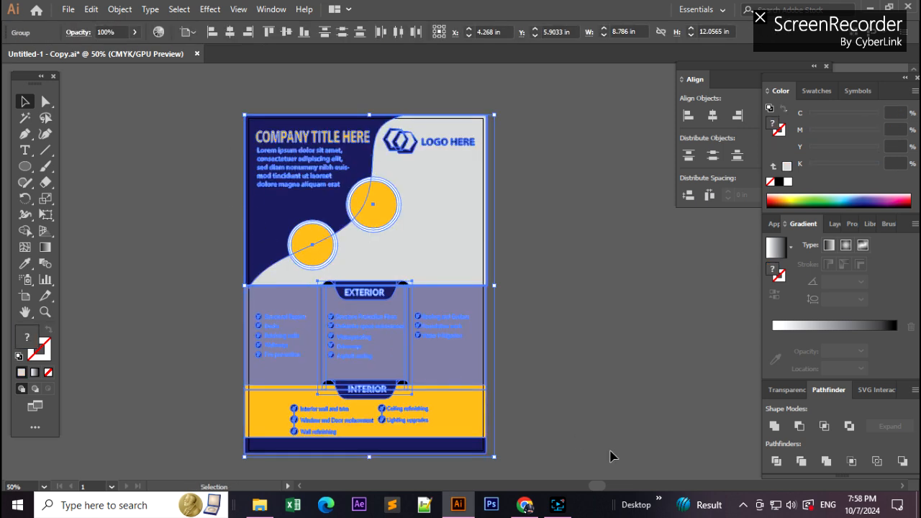
click(149, 10)
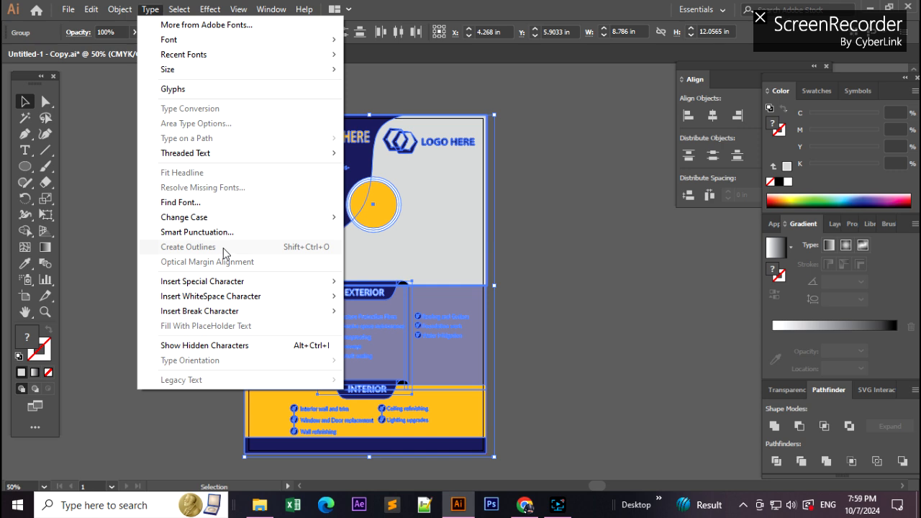
click(576, 226)
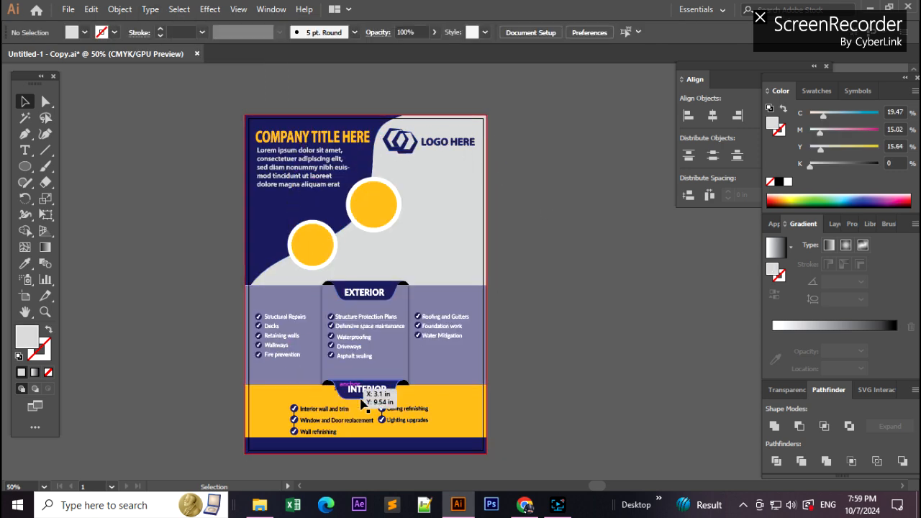
Step: Inspect the expanded Interior service list text and the full flyer layout, selecting the list text once and clearing it
scroll(543, 320, down, 2)
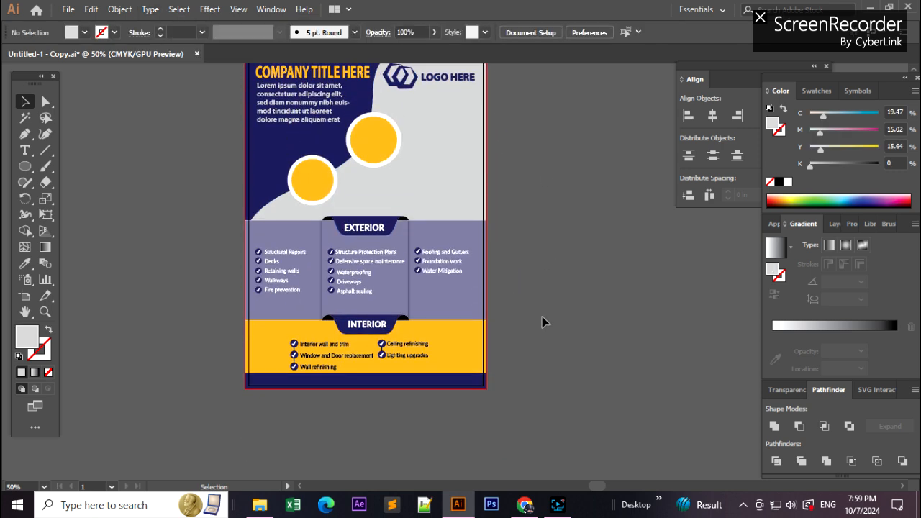
click(323, 358)
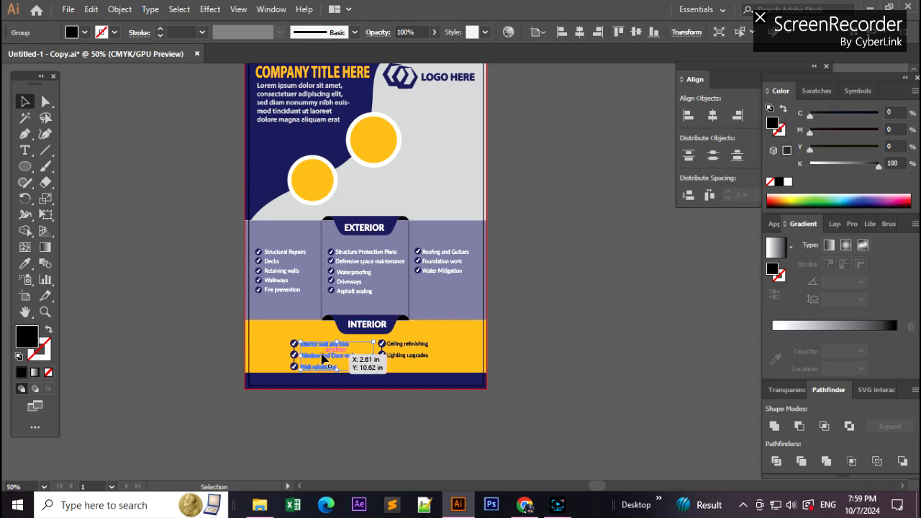
click(528, 345)
scroll(404, 340, down, 2)
scroll(405, 341, up, 5)
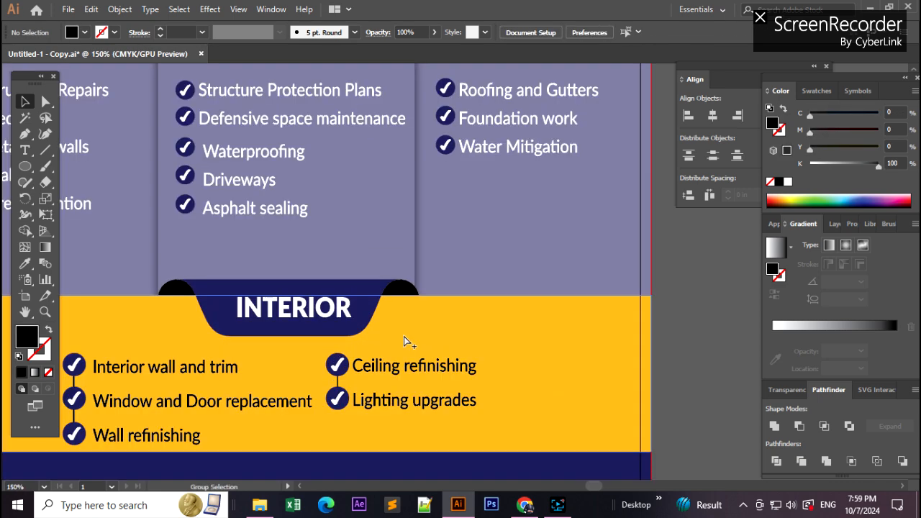
scroll(404, 340, down, 2)
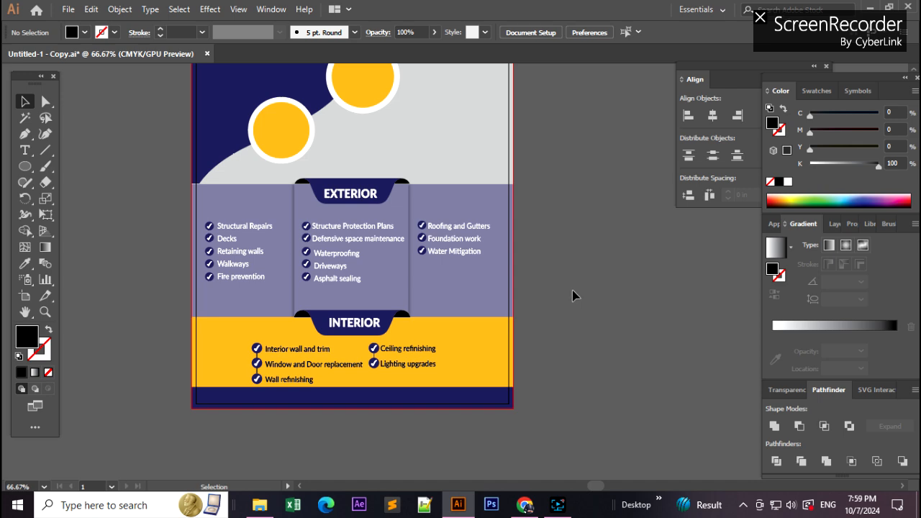
scroll(572, 289, up, 5)
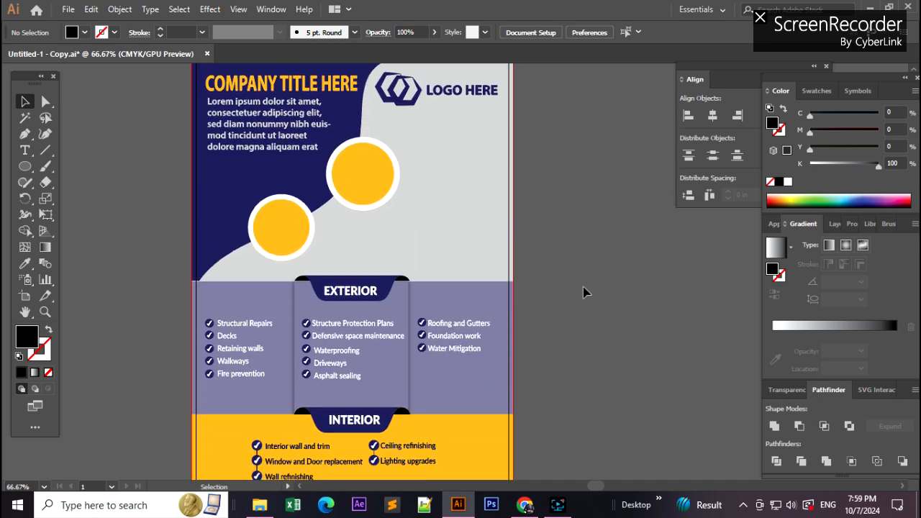
scroll(584, 290, down, 1)
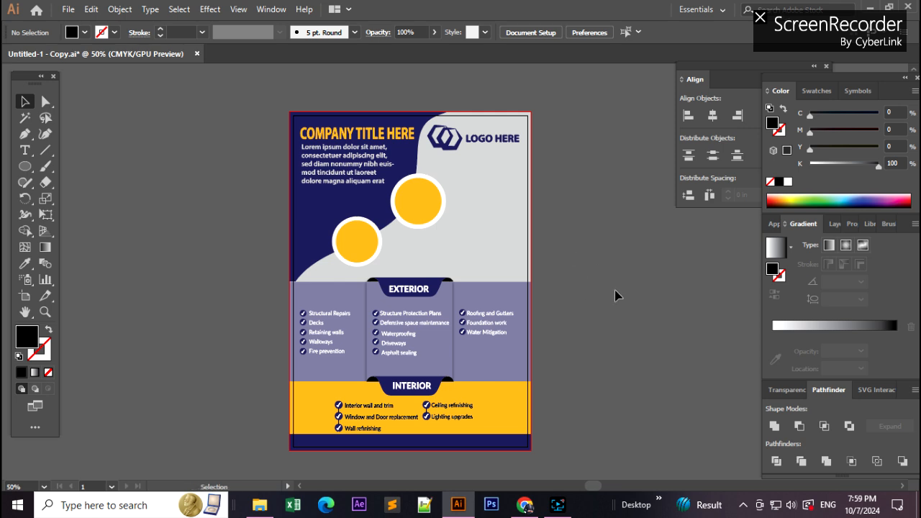
Step: Select all the flyer artwork, group it into one object and clear the selection
key(ctrl+a)
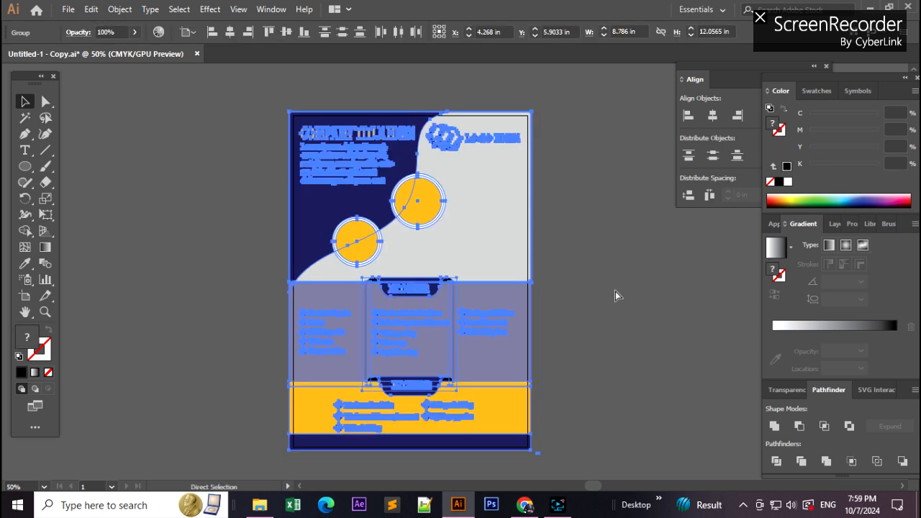
key(v)
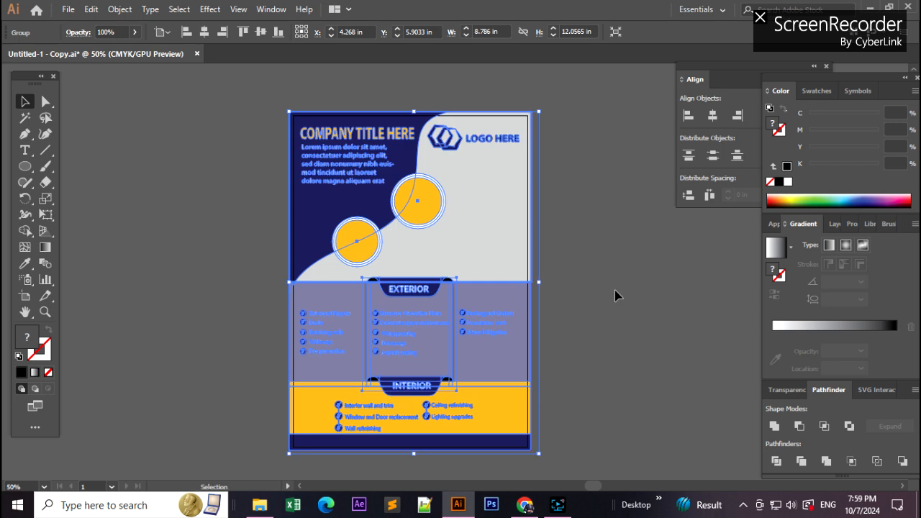
click(625, 291)
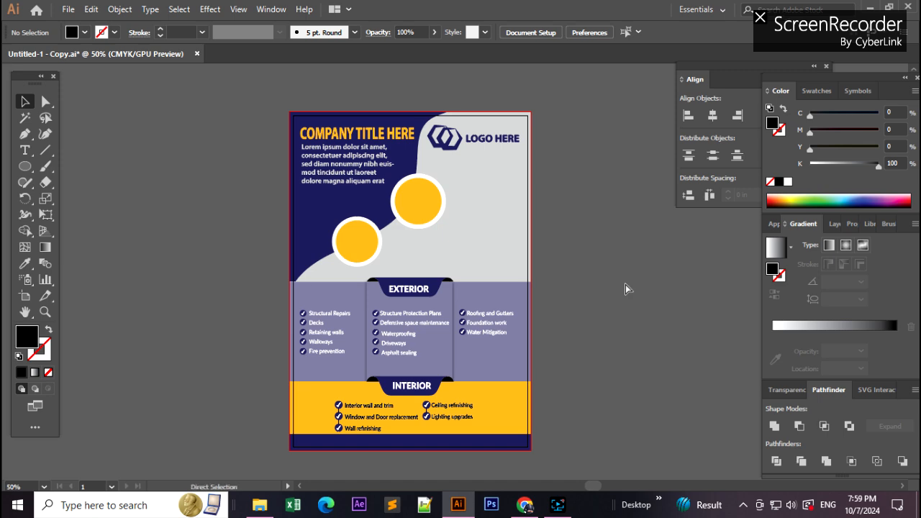
Step: Copy the whole grouped flyer artwork to the clipboard and clear the selection
key(ctrl+a)
key(ctrl)
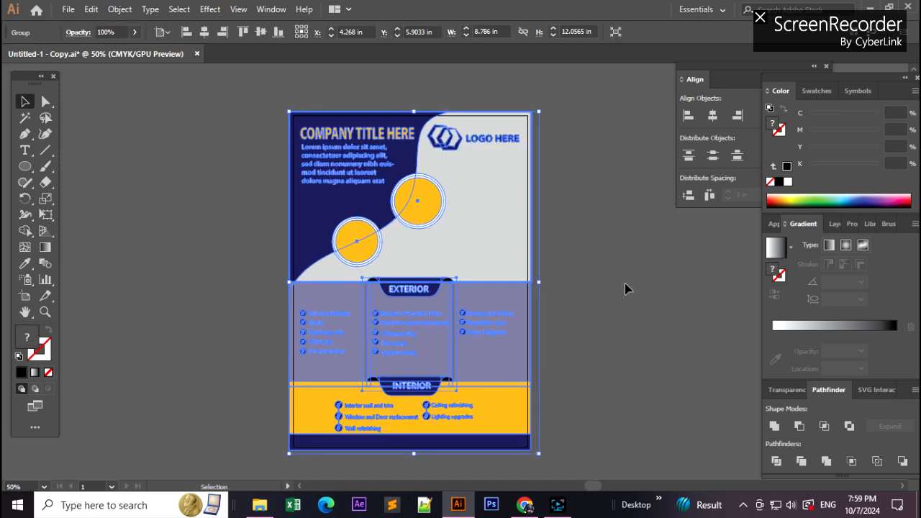
key(ctrl)
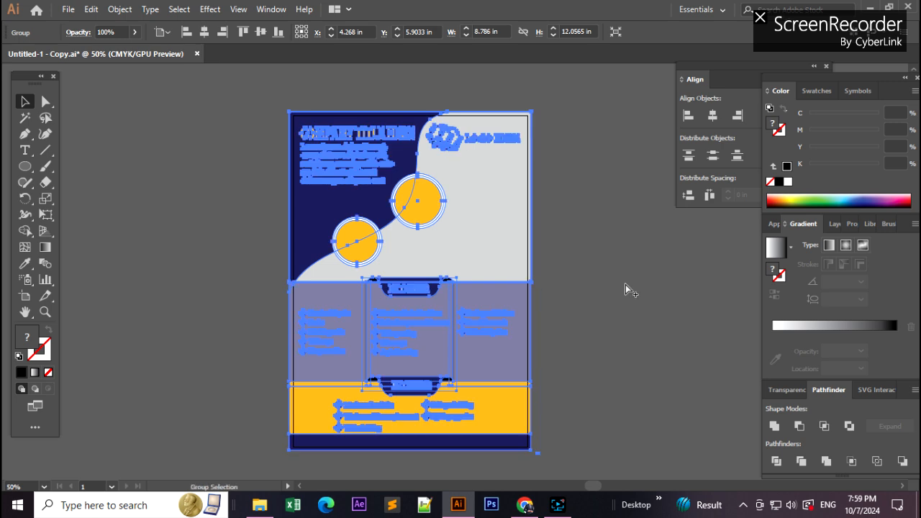
click(622, 288)
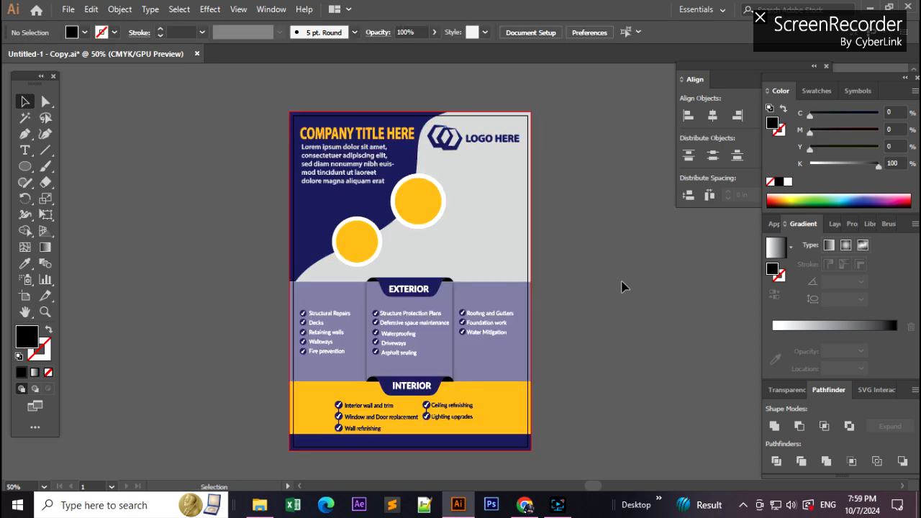
key(ctrl+a)
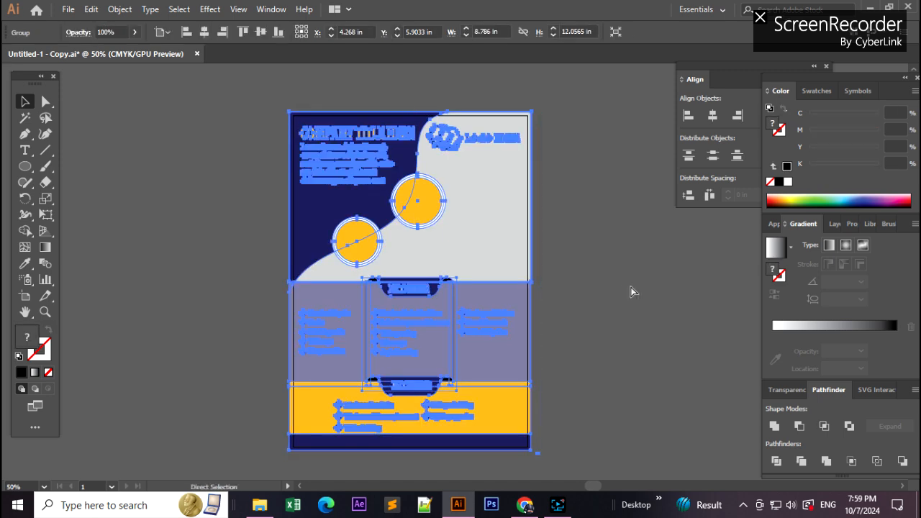
click(658, 281)
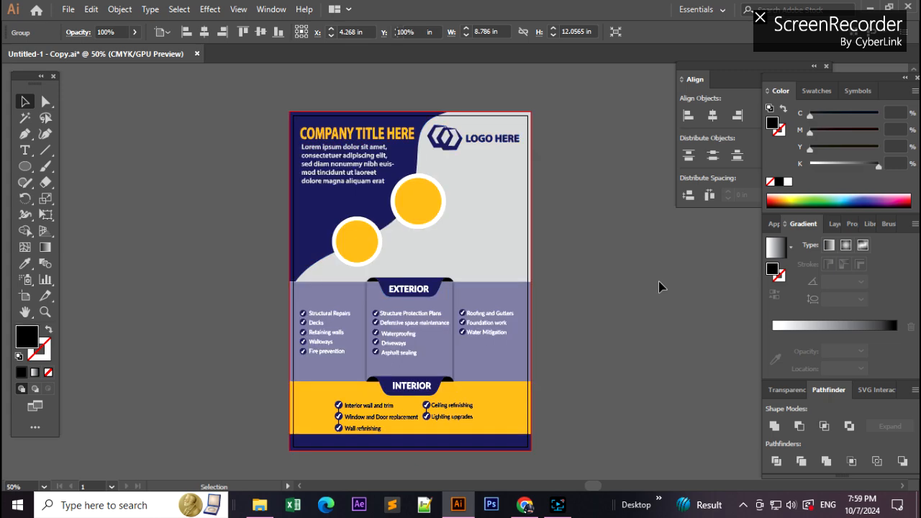
Step: Create a new RGB document with one 5000 x 5000 px artboard at 300 PPI
click(67, 9)
click(92, 24)
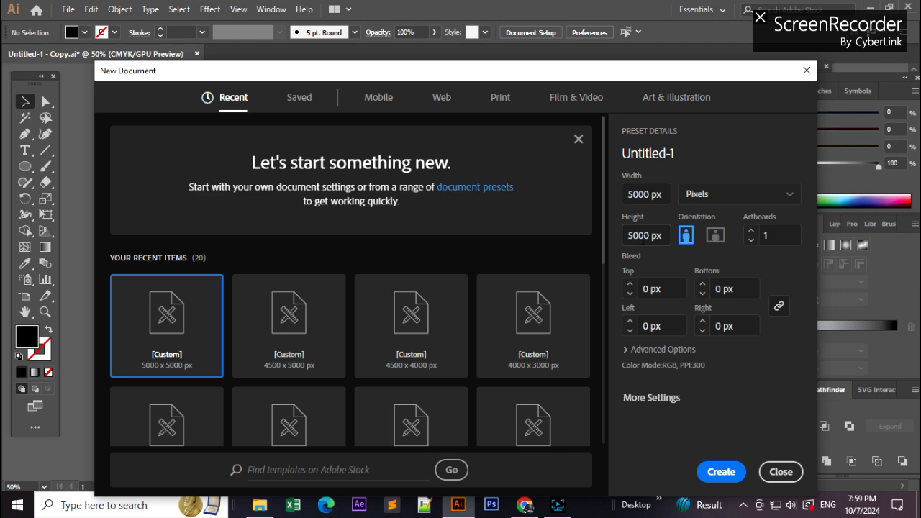
click(721, 471)
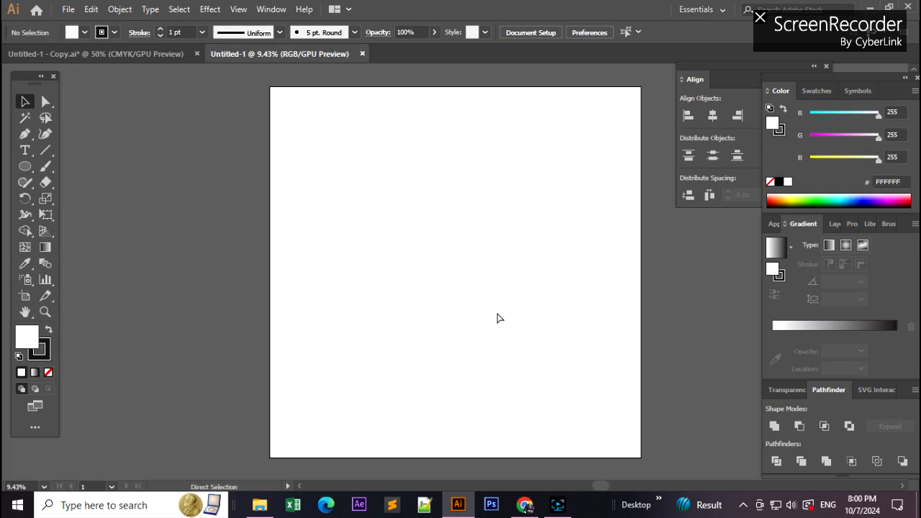
Step: Paste the flyer group into the new 5000 px document and enlarge it to about 3013 x 4135 px
click(149, 54)
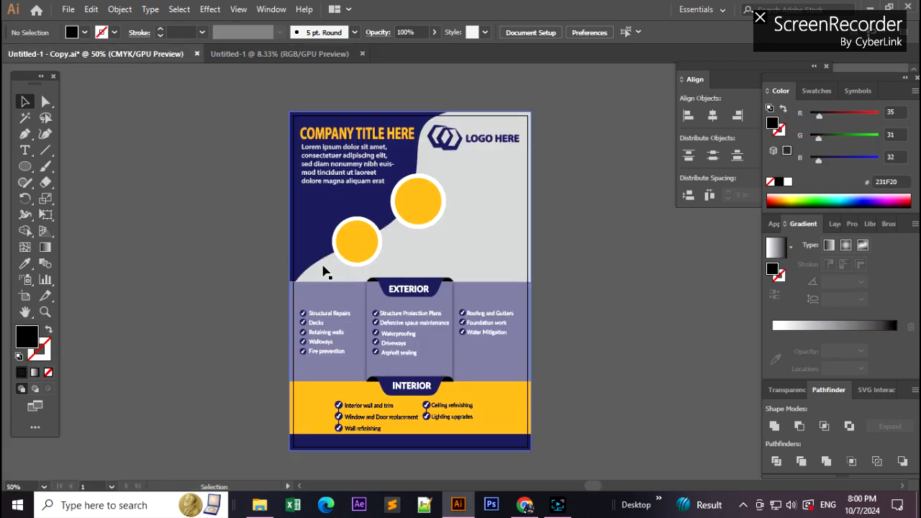
click(289, 51)
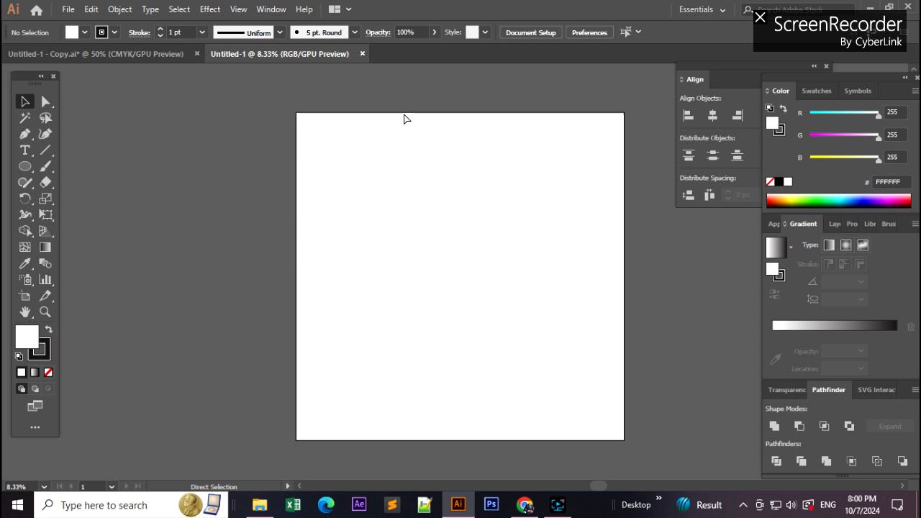
key(ctrl+v)
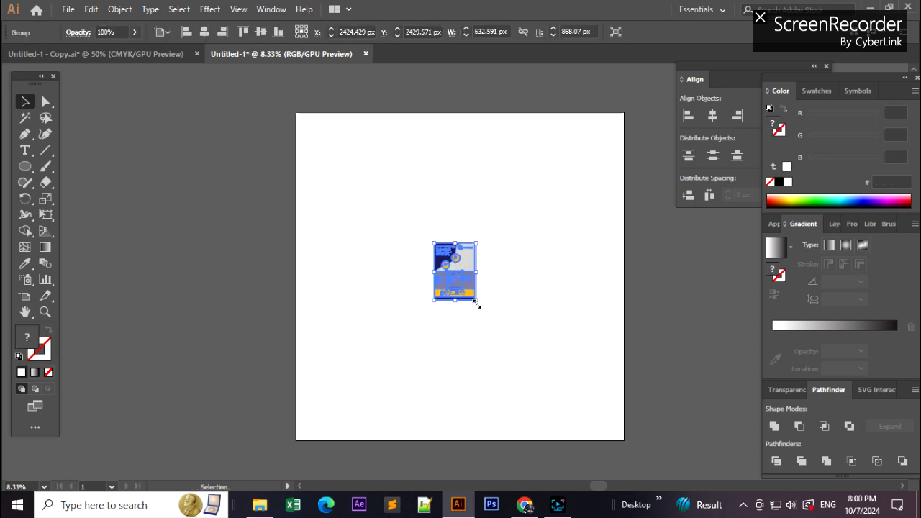
drag(477, 305, 559, 415)
drag(434, 244, 345, 145)
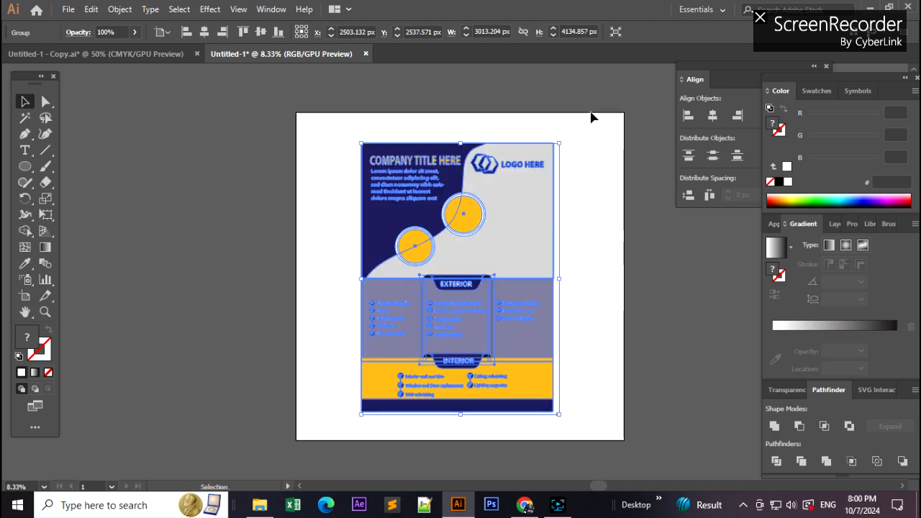
Step: Center the flyer group horizontally and vertically on the artboard and deselect it
click(588, 184)
click(502, 193)
click(207, 35)
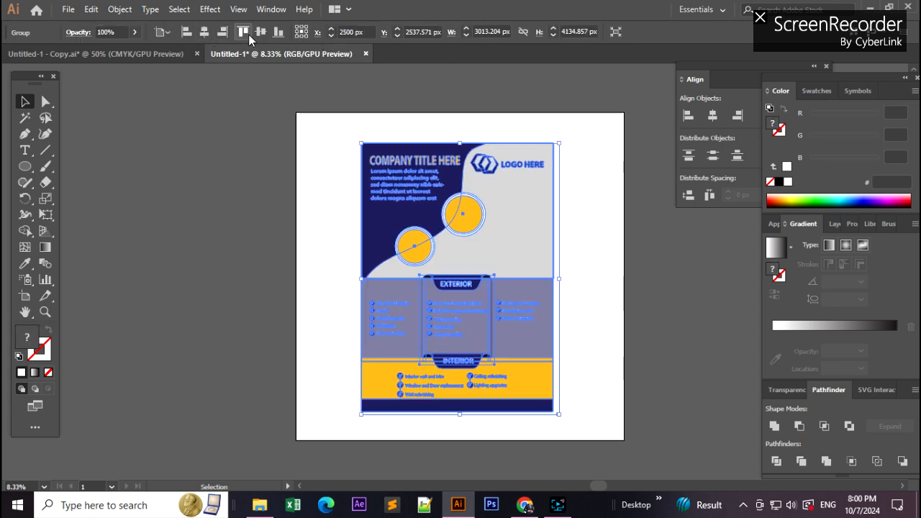
click(262, 33)
click(596, 274)
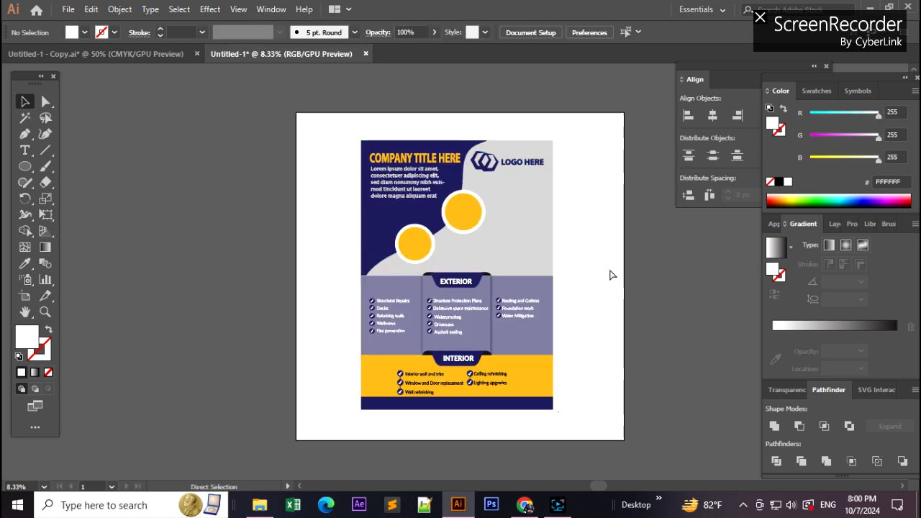
Step: Check the centered flyer group up close and against the whole artboard, selecting it once and clearing the selection
scroll(608, 270, up, 3)
click(414, 268)
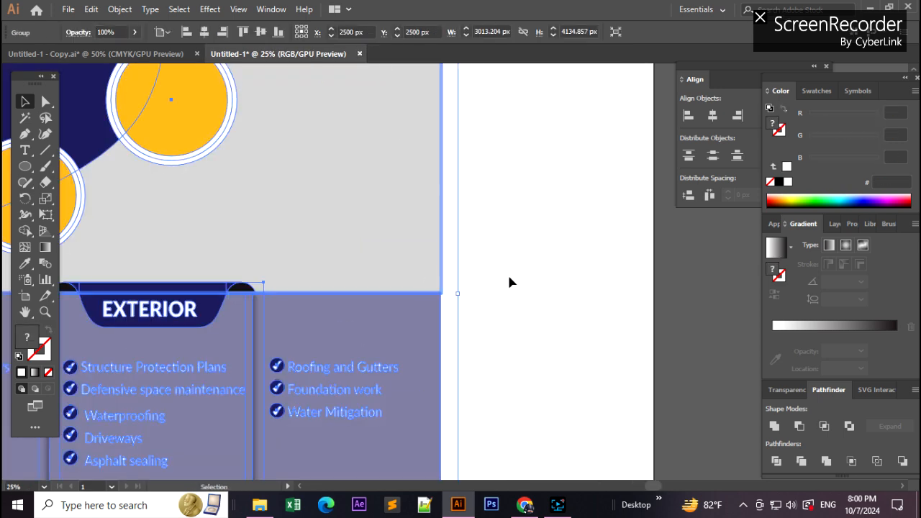
scroll(513, 280, down, 3)
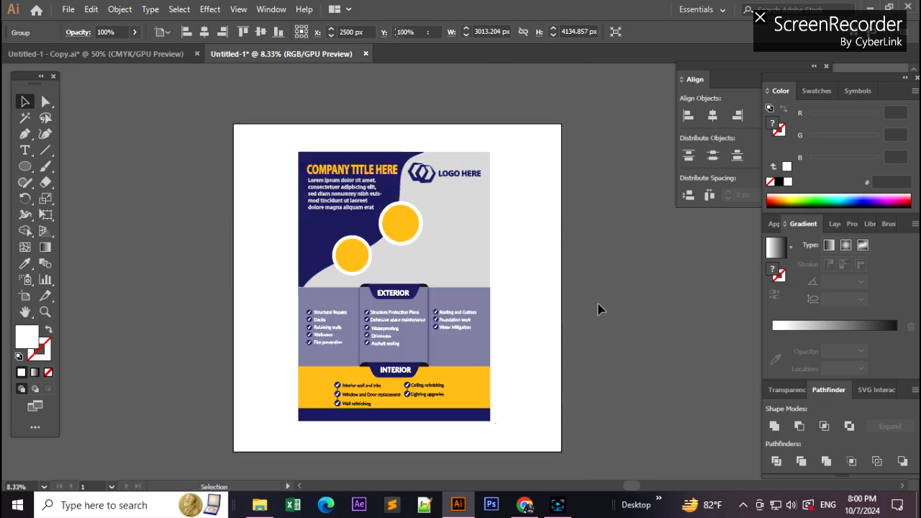
click(568, 325)
scroll(540, 324, up, 1)
scroll(541, 324, down, 1)
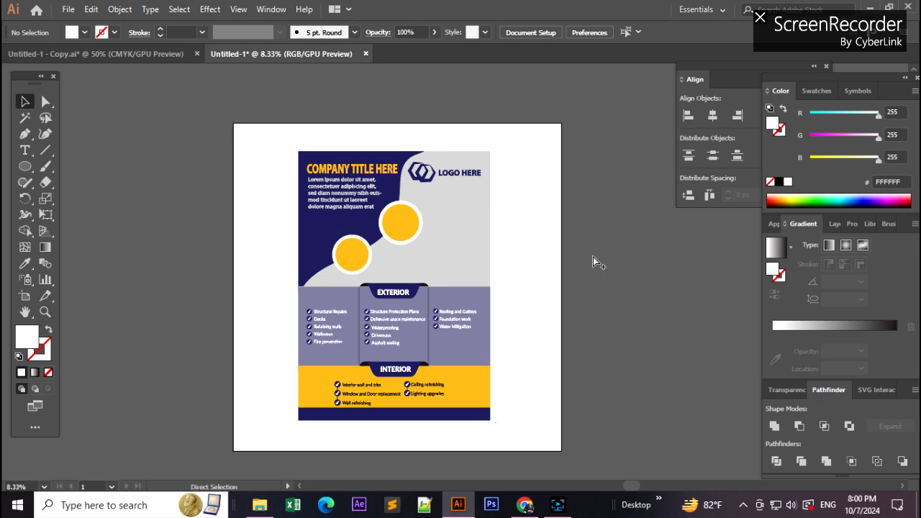
scroll(589, 249, up, 1)
scroll(590, 248, down, 2)
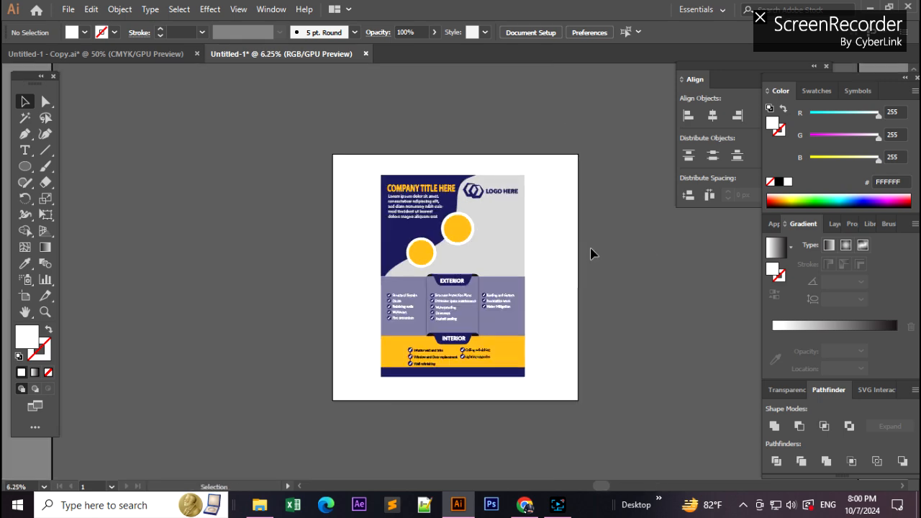
Step: Draw a white rectangle about 5000 x 5000 px covering the whole artboard with the Rectangle tool
click(25, 167)
drag(25, 167, 71, 164)
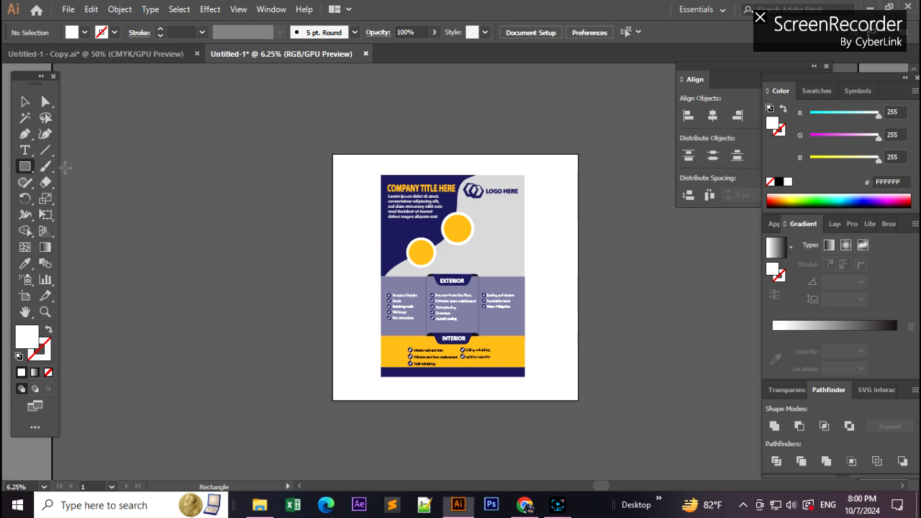
scroll(372, 202, up, 1)
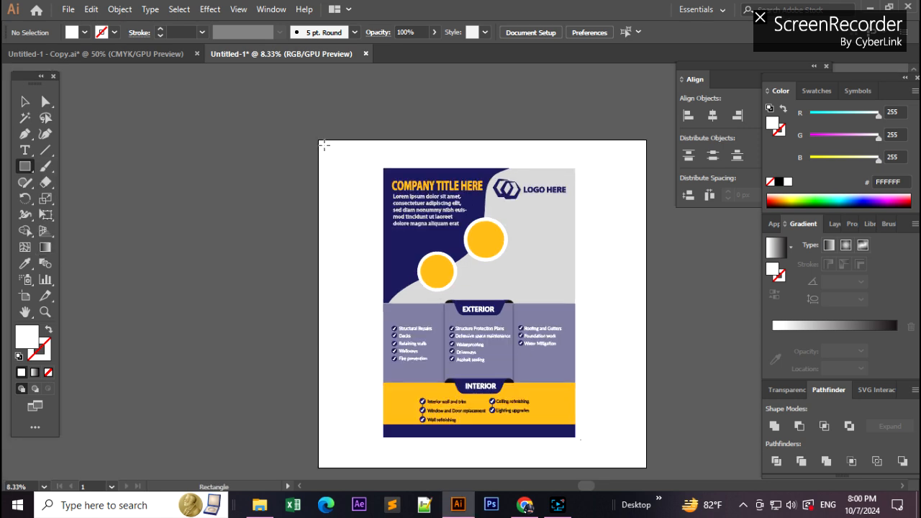
drag(330, 154, 567, 402)
click(26, 101)
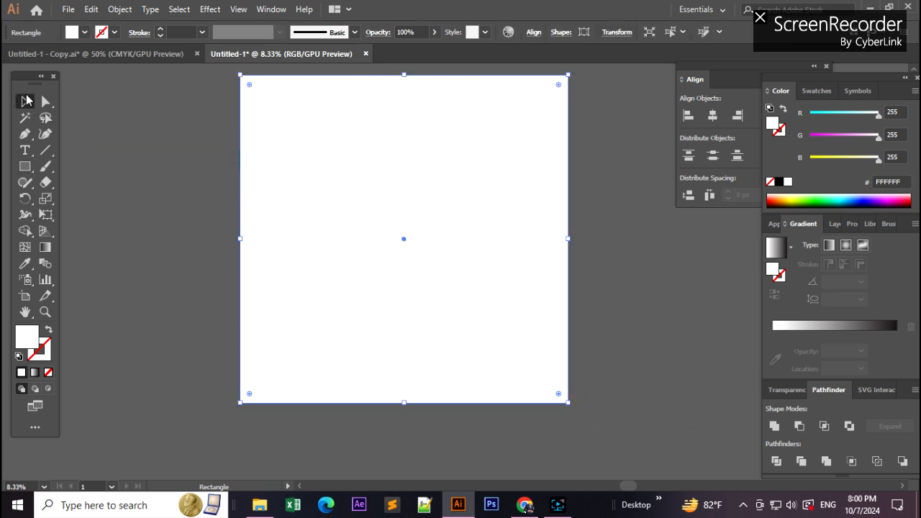
Step: Send the white artboard-sized rectangle to the back, behind the flyer, and clear the selection
click(152, 154)
click(300, 168)
right_click(300, 167)
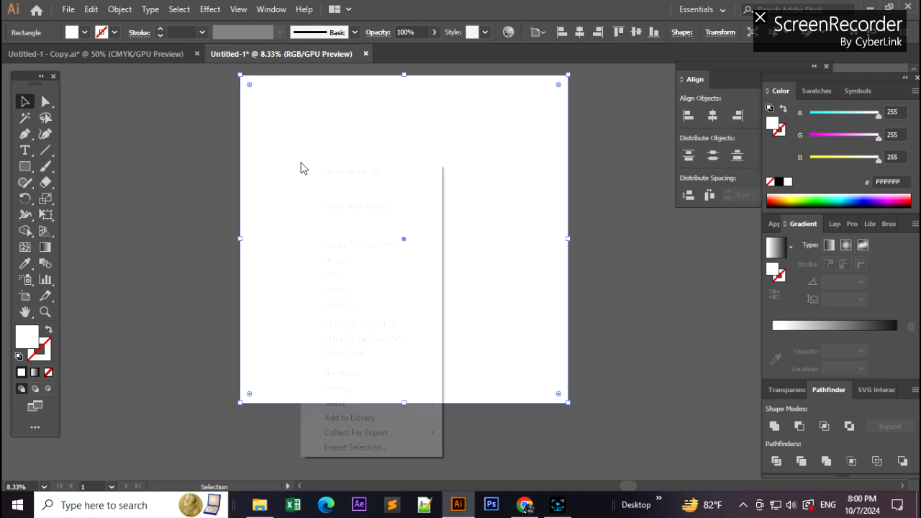
mouse_move(376, 387)
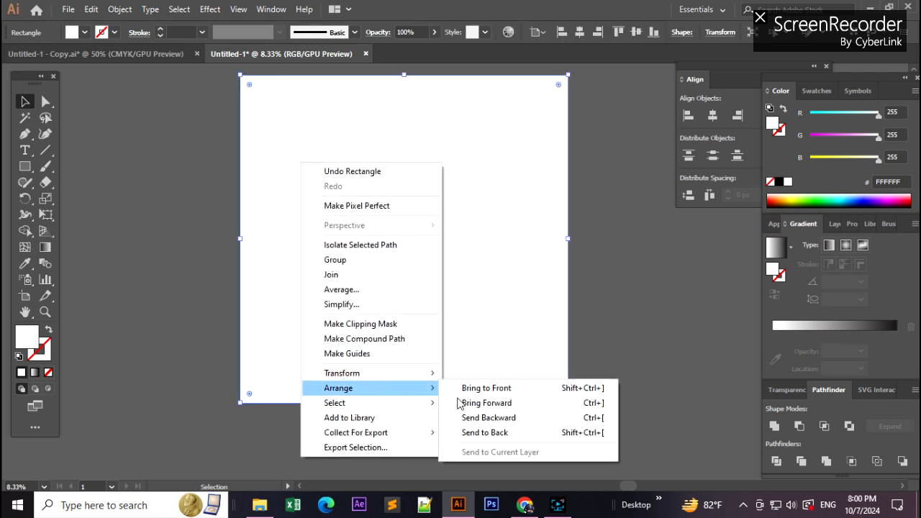
click(500, 432)
click(591, 276)
click(540, 261)
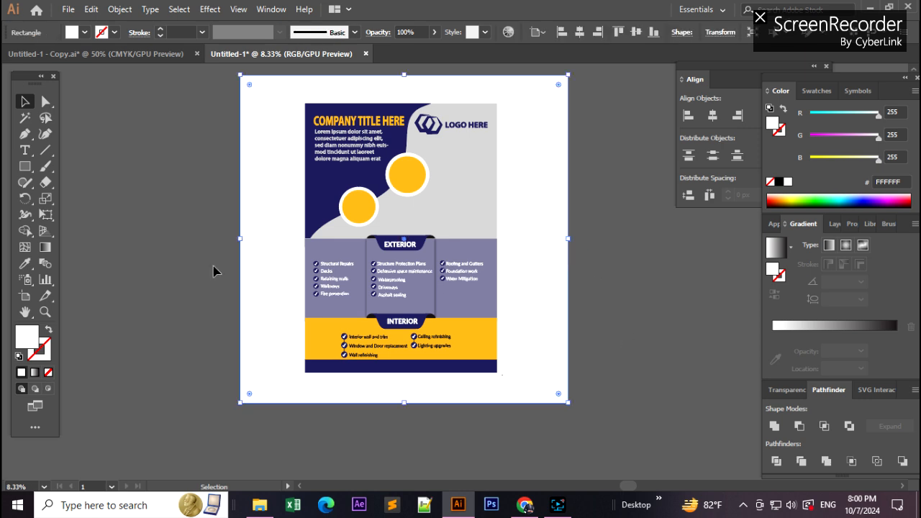
click(171, 261)
Step: Create a second white rectangle with an exact width and height of 5000 px, overlapping the flyer
click(26, 167)
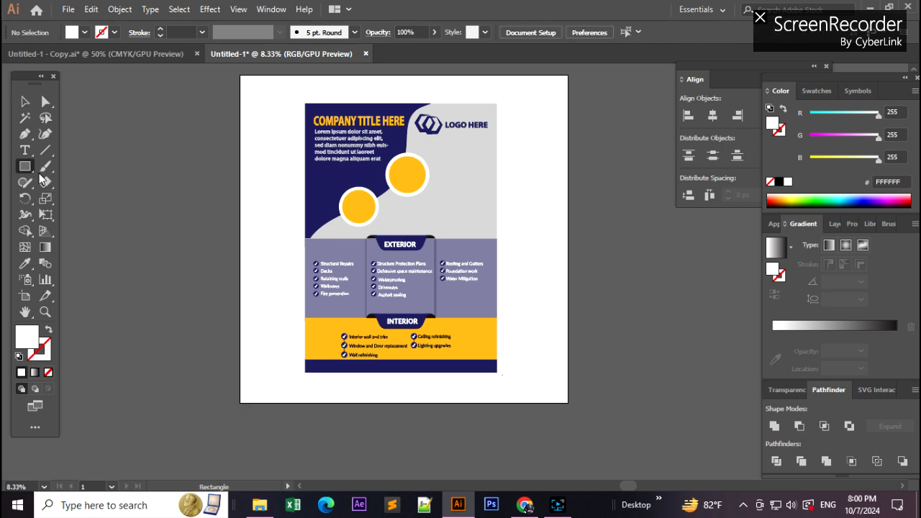
click(131, 179)
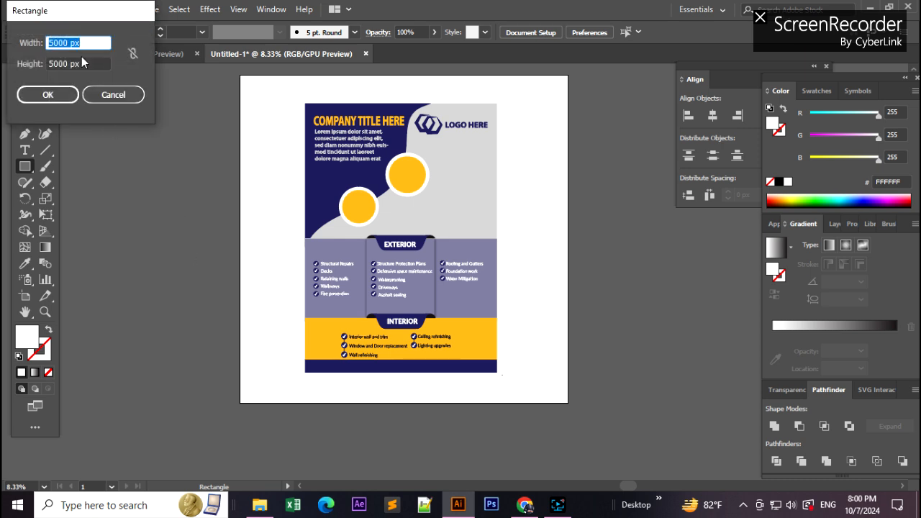
click(64, 92)
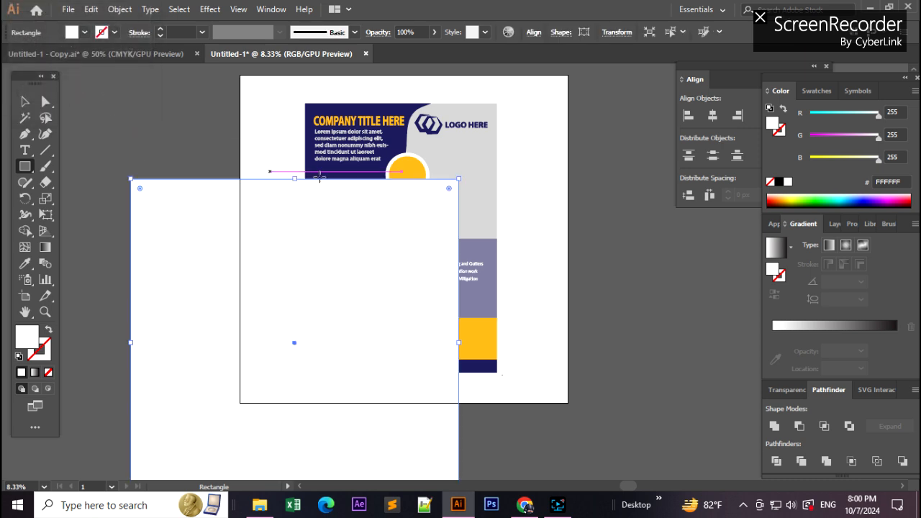
Step: Center the second 5000 px white rectangle horizontally and vertically on the artboard
click(533, 35)
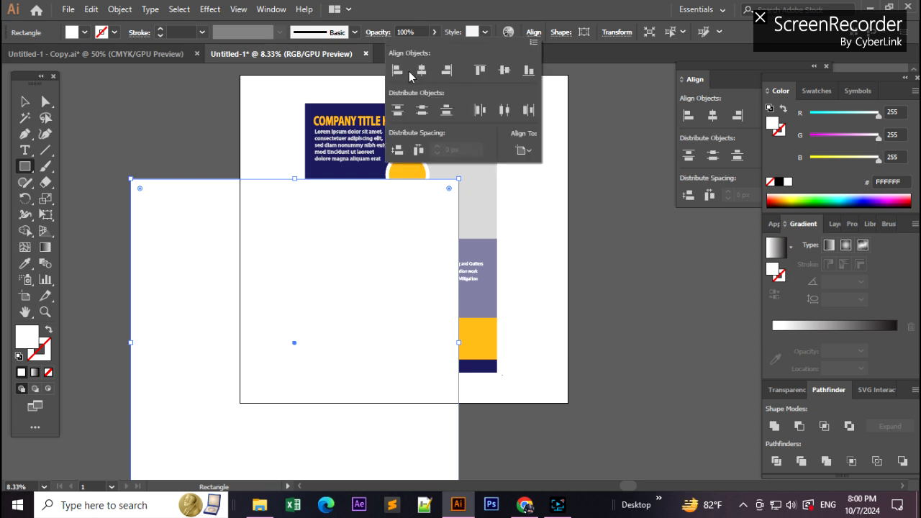
click(421, 70)
click(506, 69)
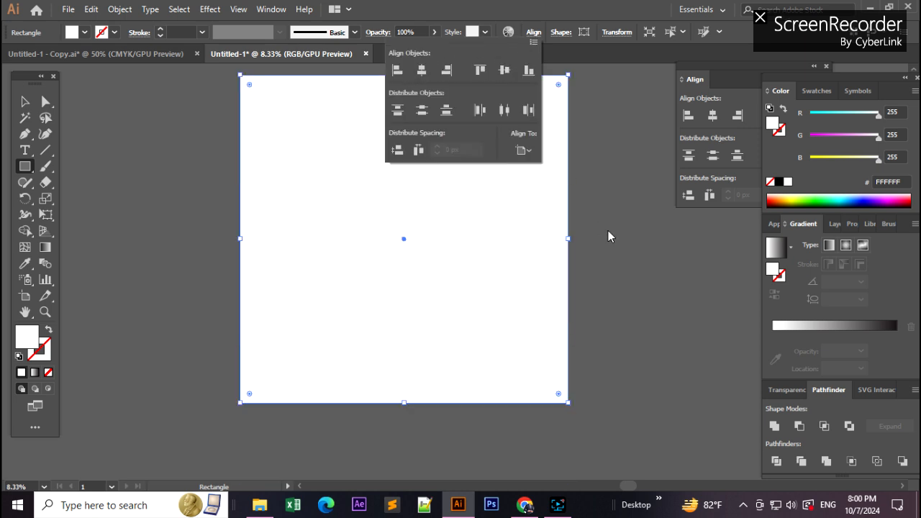
click(24, 101)
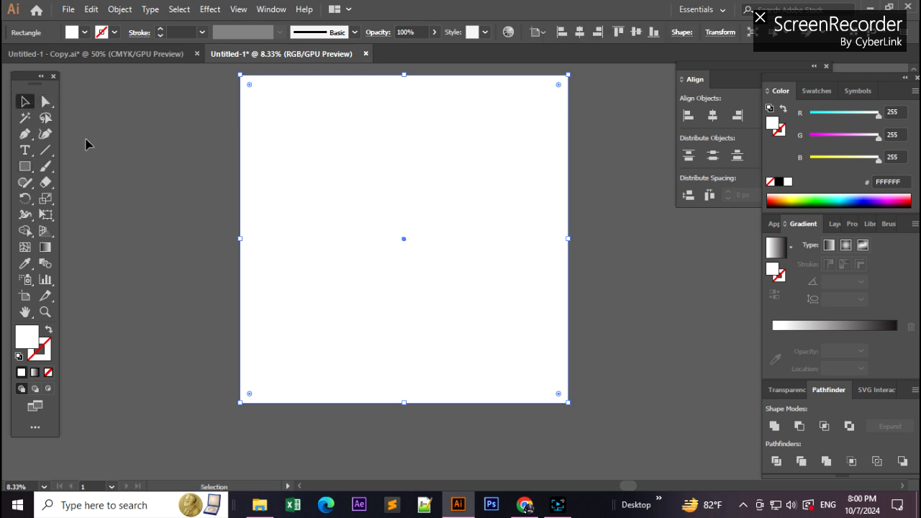
click(25, 166)
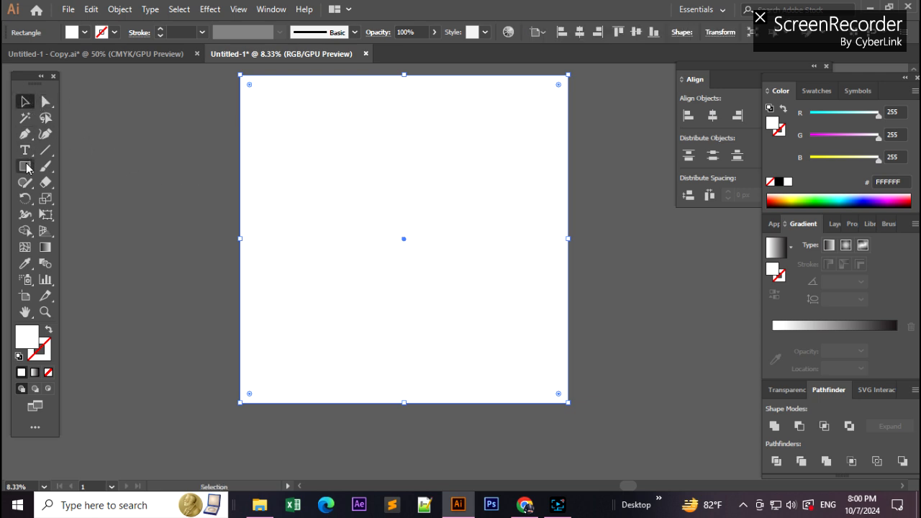
click(132, 171)
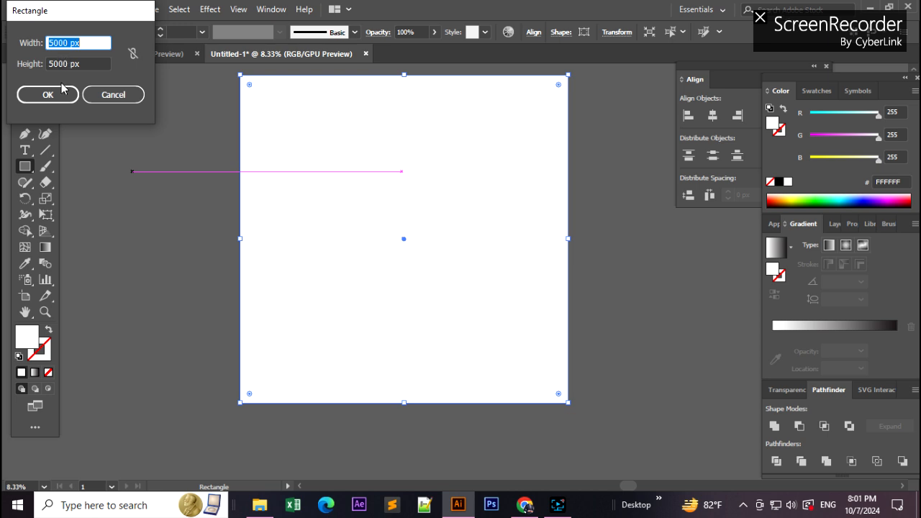
click(124, 96)
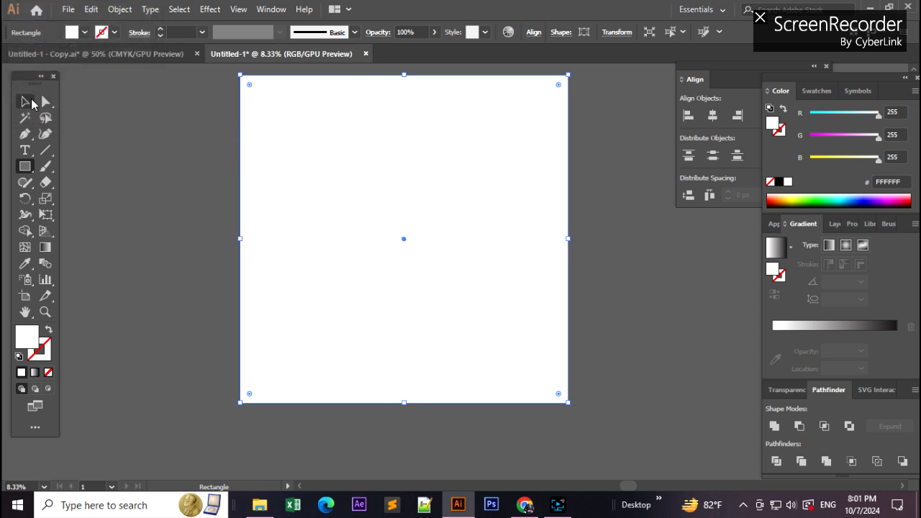
Step: Delete the second white rectangle that covers the flyer
click(25, 101)
click(119, 136)
click(335, 166)
key(Delete)
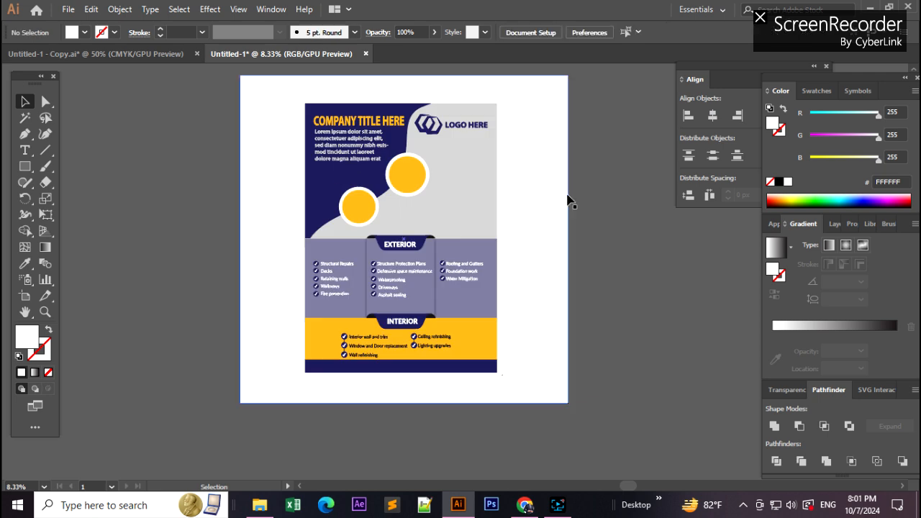
Step: Fill the white background rectangle behind the flyer with a linear gradient and set its starting color stop to orange FBB040
click(540, 209)
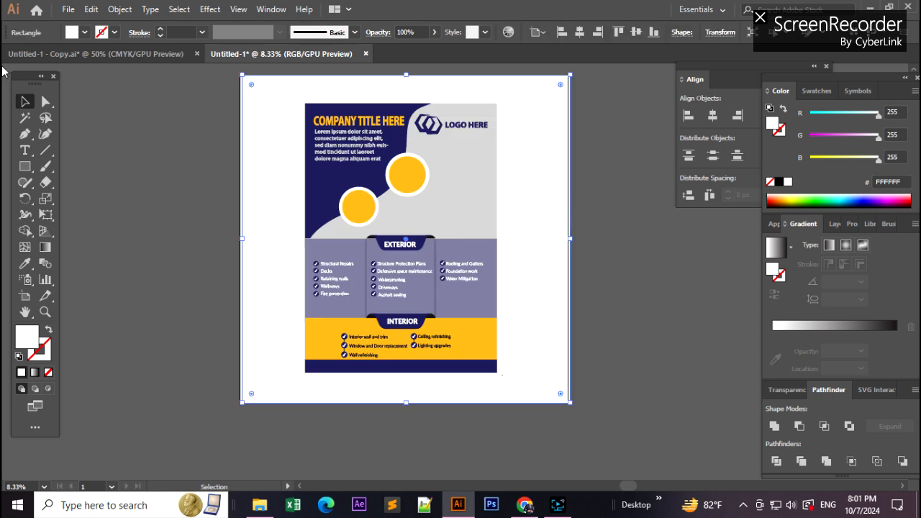
click(35, 372)
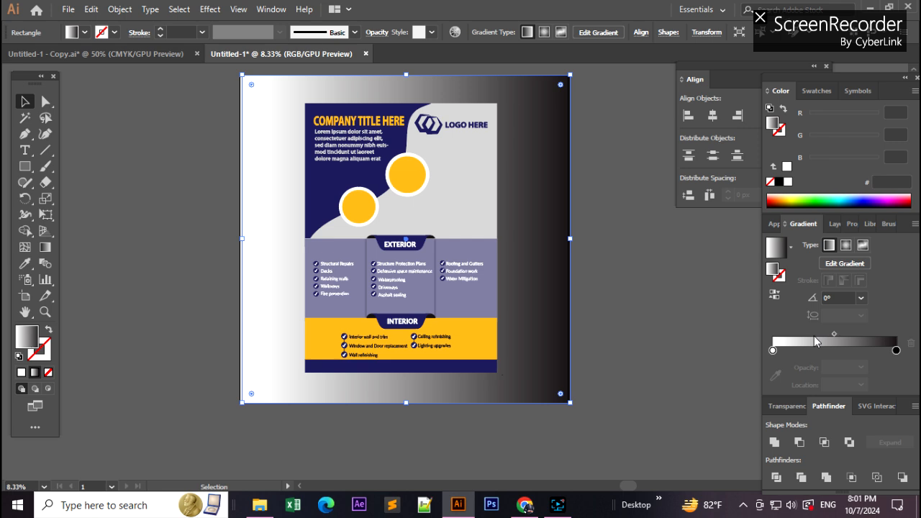
click(772, 351)
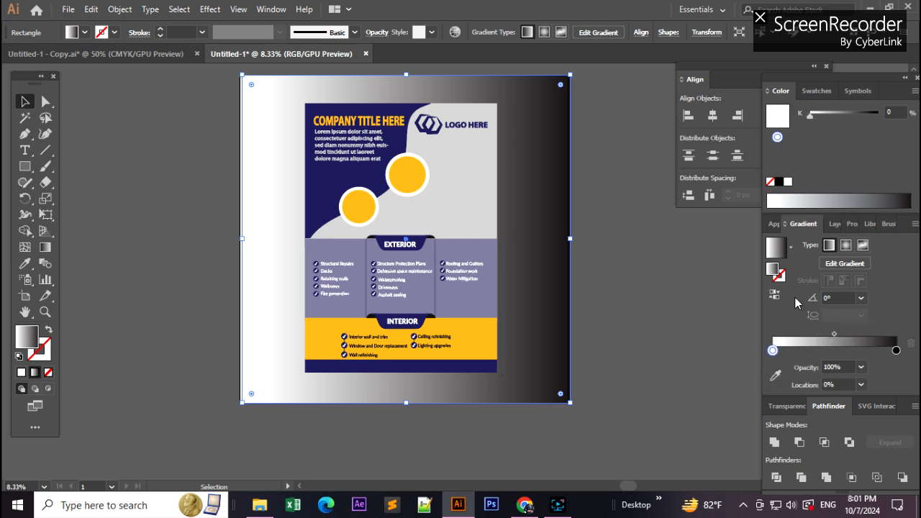
double_click(772, 350)
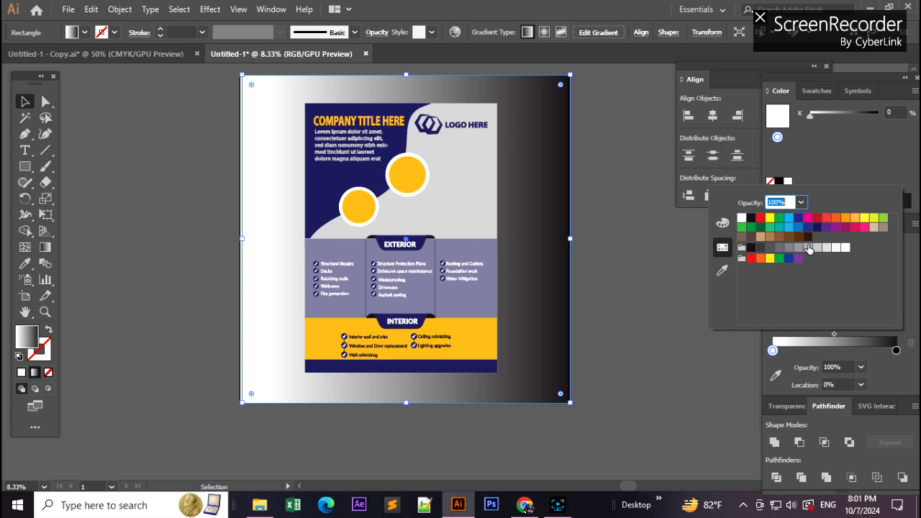
click(855, 219)
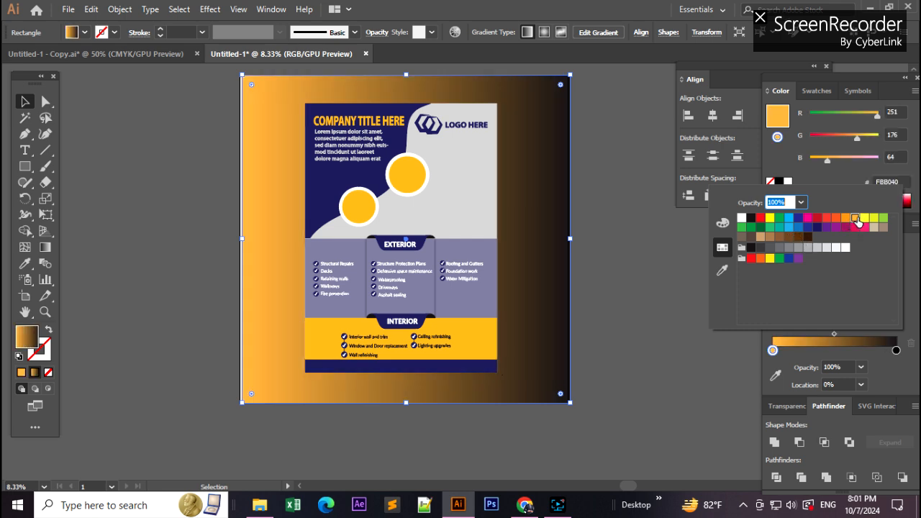
Step: Set the background gradient's ending color stop to dark navy 262262 and clear the selection
click(897, 351)
click(896, 351)
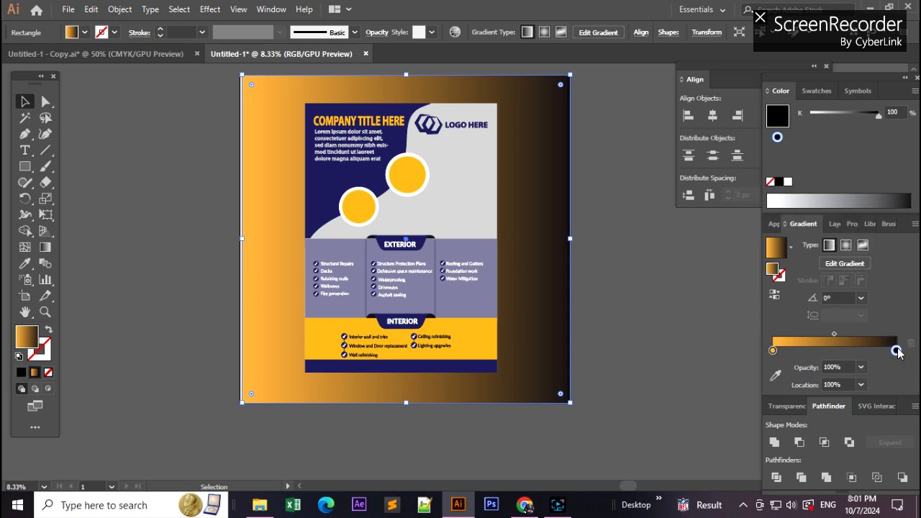
double_click(896, 351)
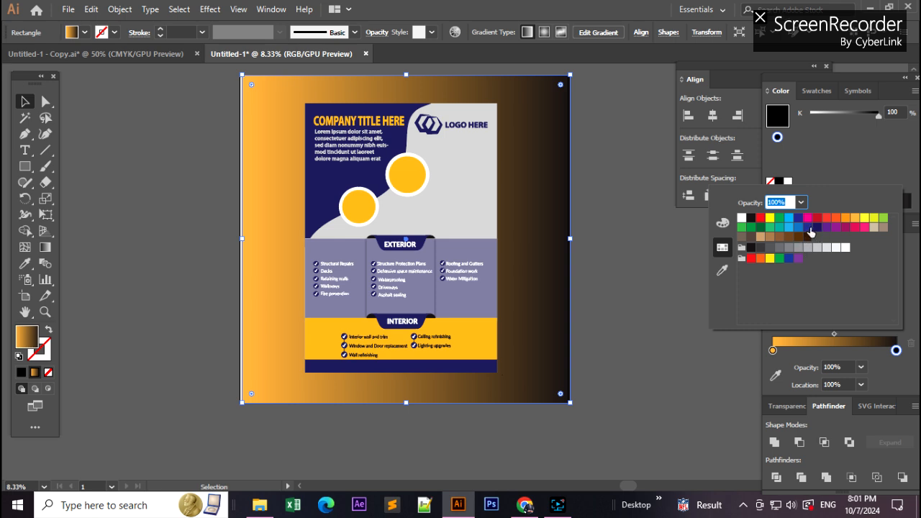
click(809, 226)
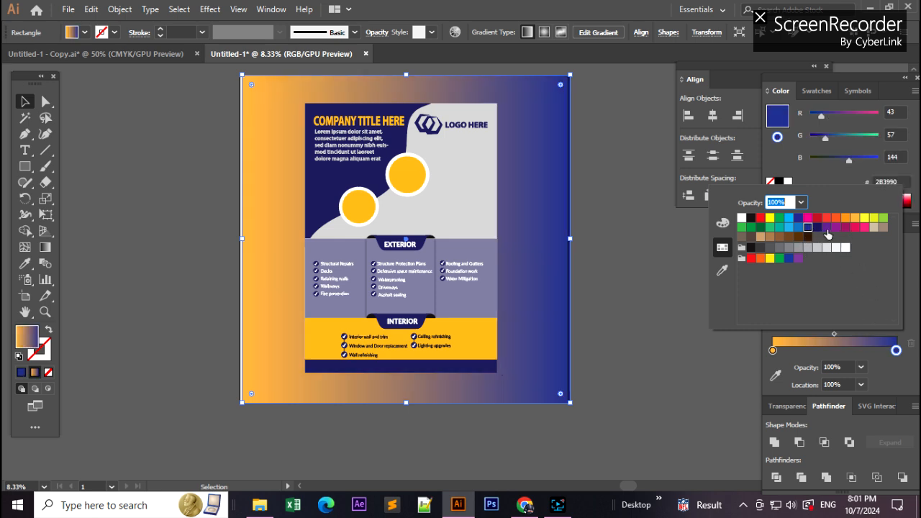
click(820, 227)
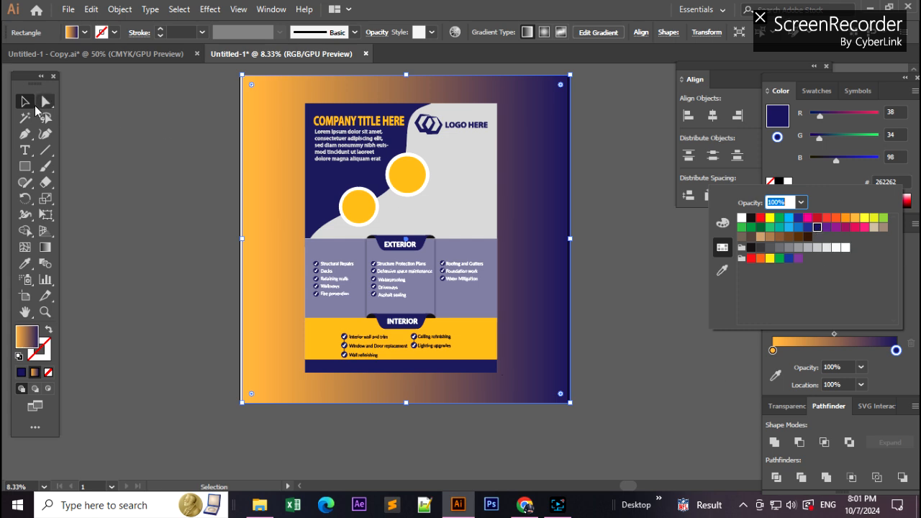
click(107, 141)
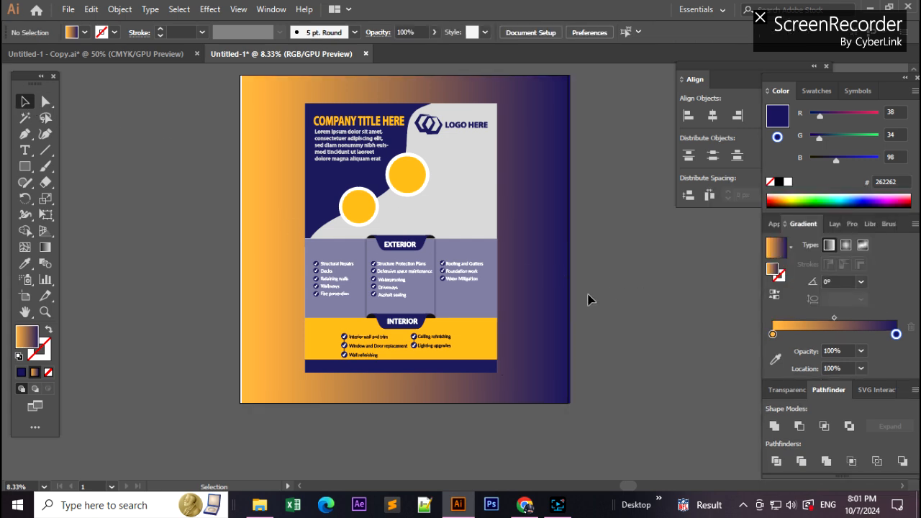
Step: Center the gradient background rectangle horizontally on the artboard and clear the selection
click(532, 290)
scroll(367, 302, up, 1)
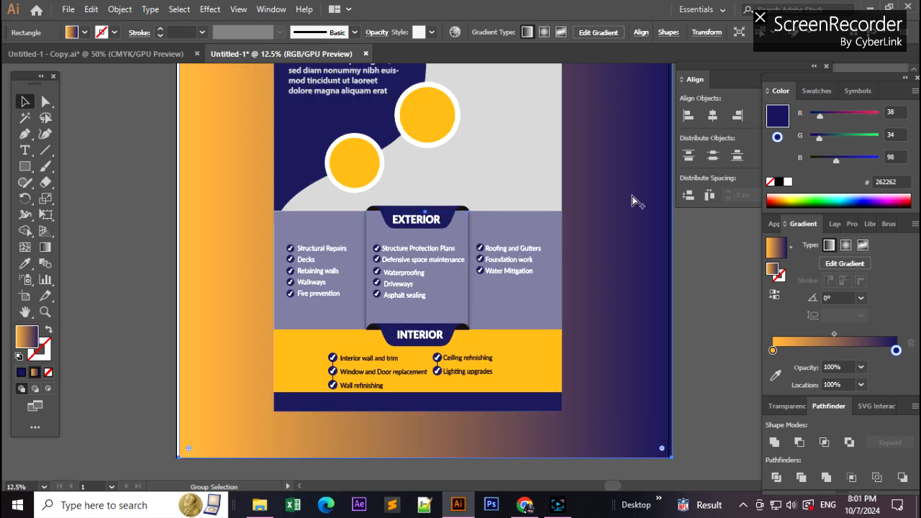
scroll(624, 180, down, 1)
click(640, 33)
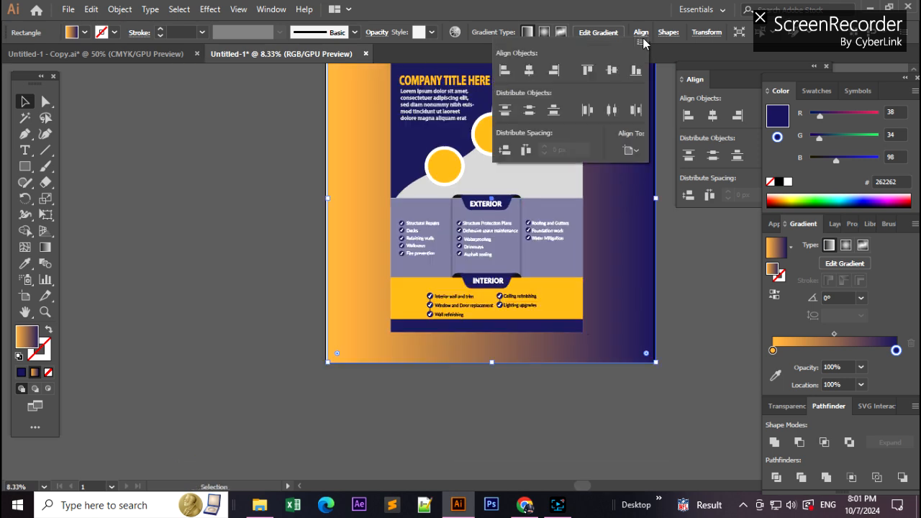
click(530, 71)
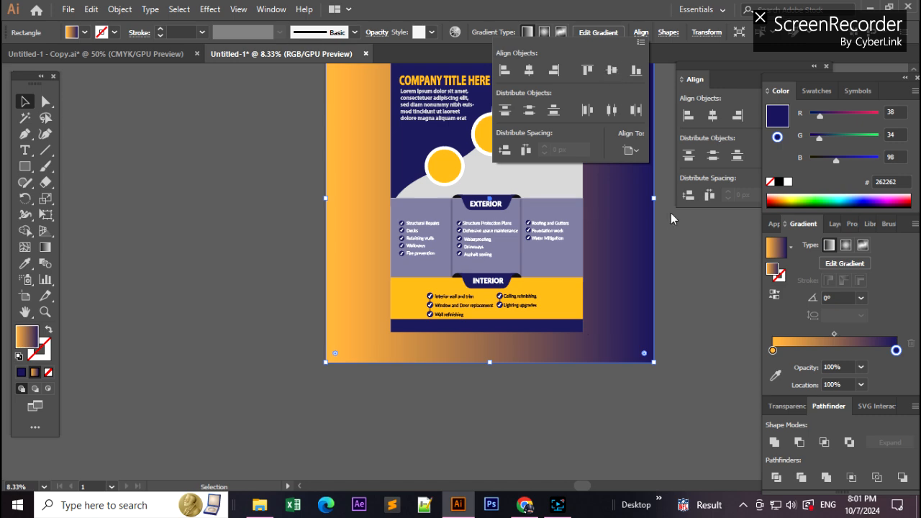
click(513, 442)
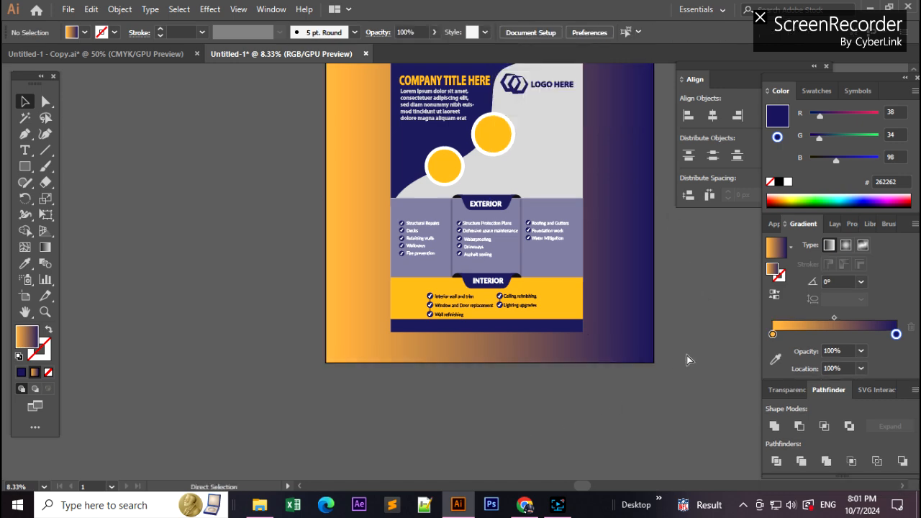
Step: Examine the gradient background and flyer up close and check how they fit the whole artboard
scroll(686, 352, up, 2)
drag(538, 181, 585, 304)
scroll(596, 307, down, 2)
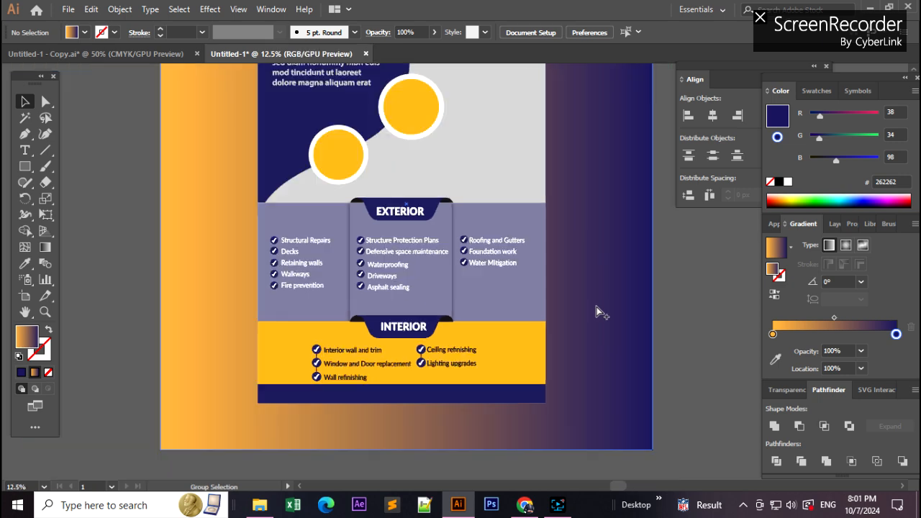
scroll(671, 317, up, 3)
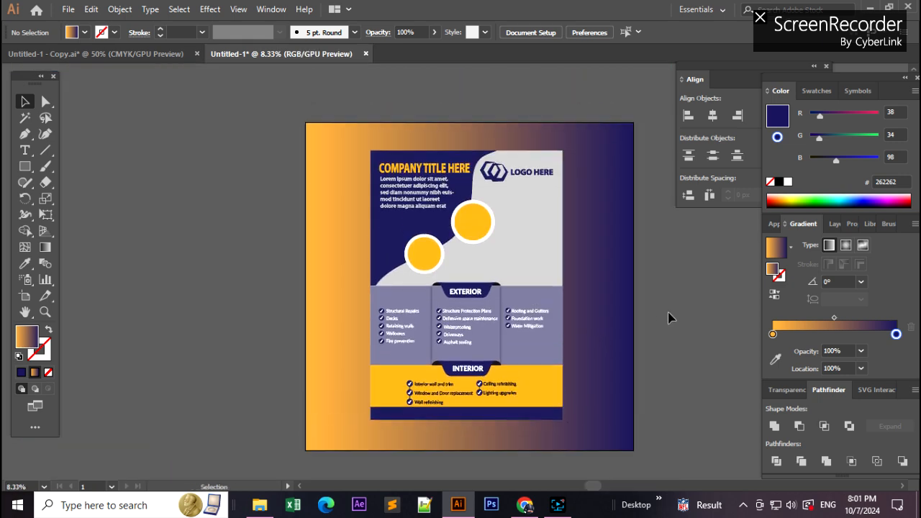
scroll(670, 319, down, 1)
scroll(565, 296, up, 1)
scroll(606, 304, down, 2)
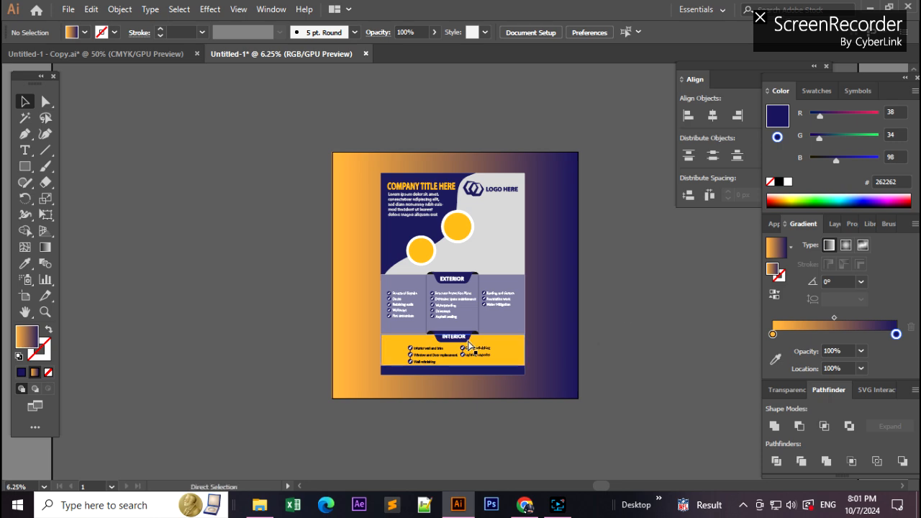
scroll(450, 337, up, 1)
scroll(448, 337, down, 1)
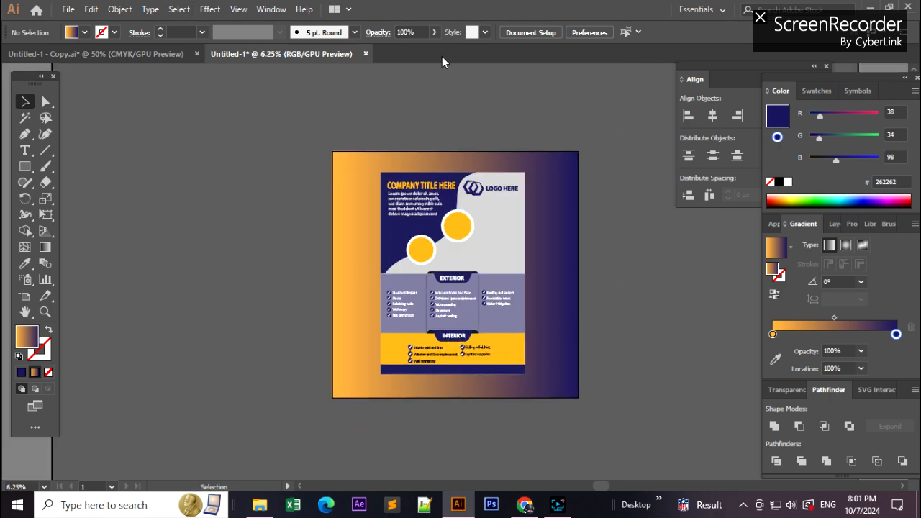
Step: Start a Save for Web (Legacy) export and set the image size to 7000 x 7000 px
click(68, 10)
mouse_move(230, 247)
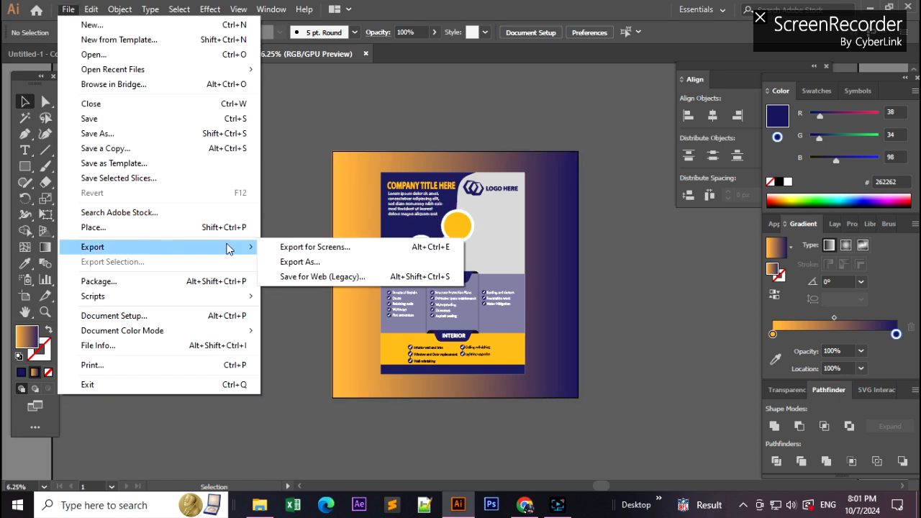
click(311, 274)
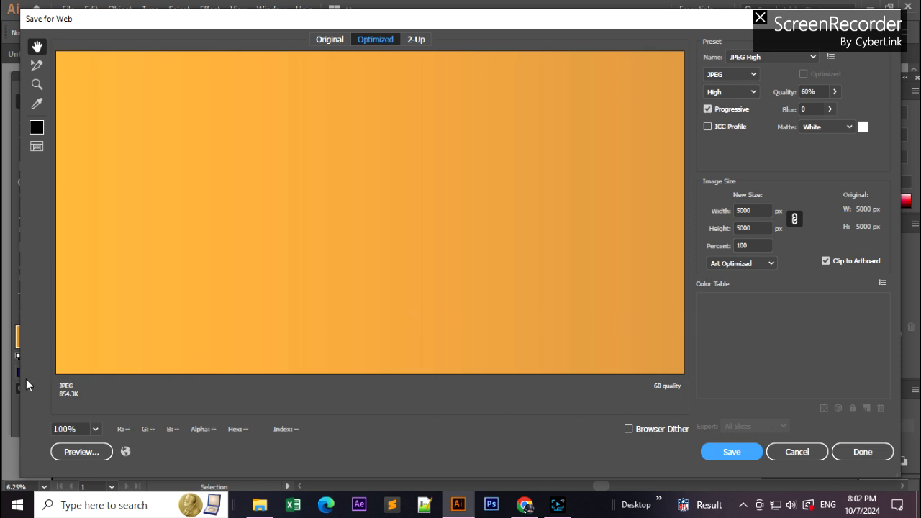
click(739, 210)
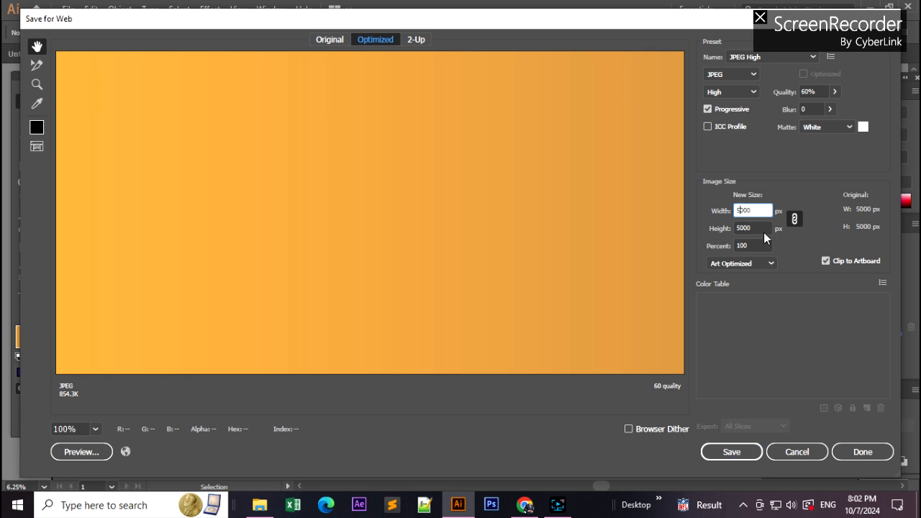
key(BackSpace)
text(7)
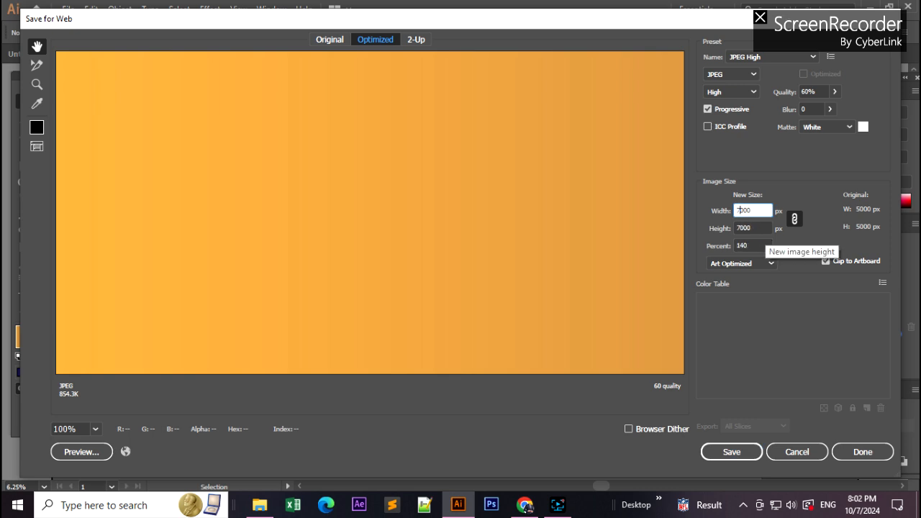
click(752, 228)
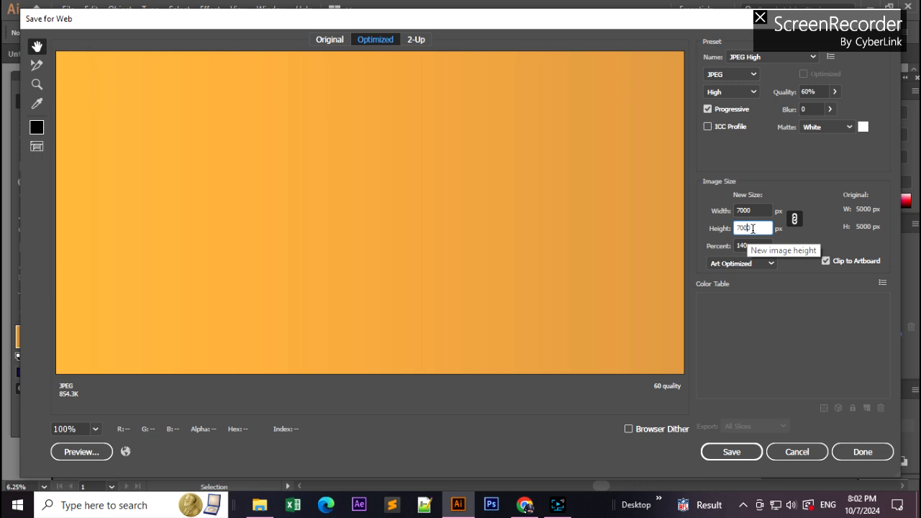
key(Return)
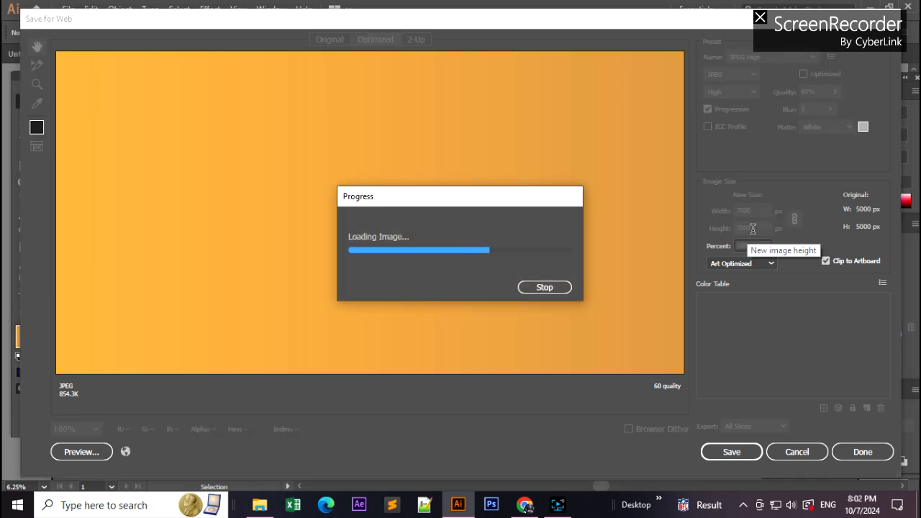
Step: Start saving the optimized JPEG and choose the shutterstock folder on New Volume (D:) as its destination
click(732, 452)
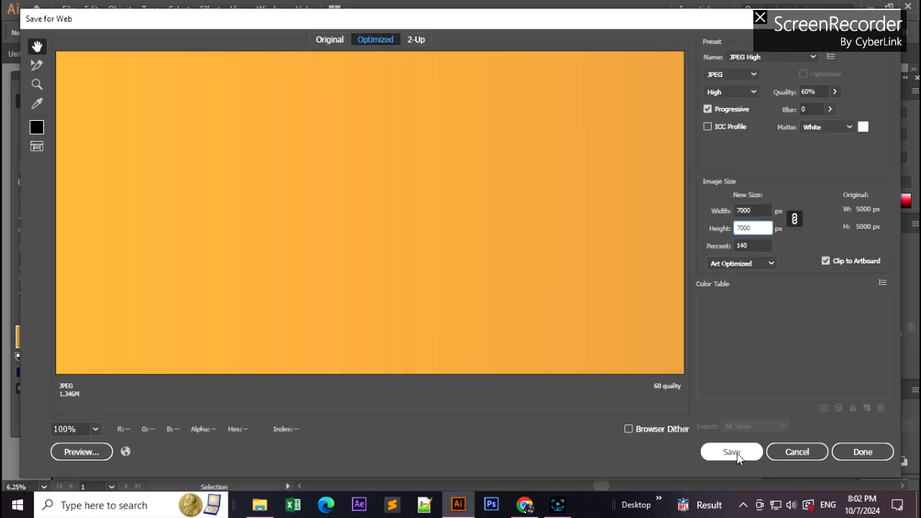
click(737, 454)
scroll(70, 207, down, 1)
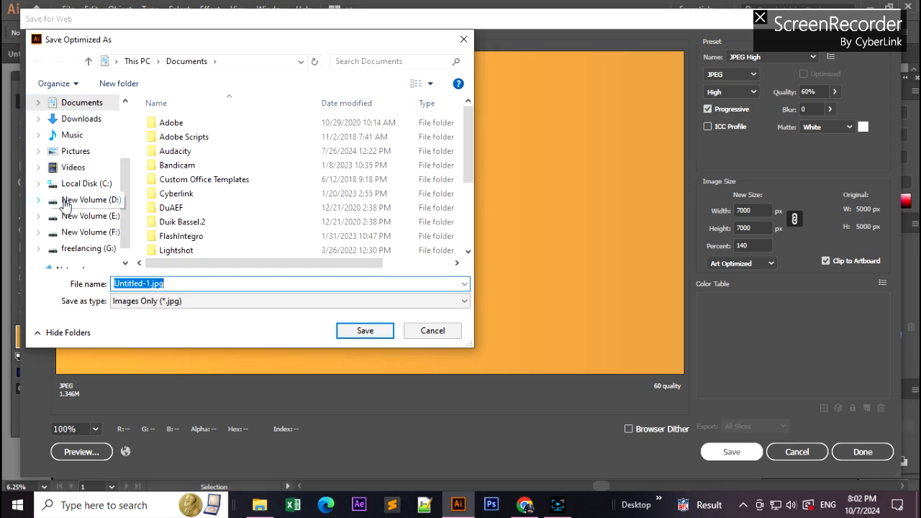
click(89, 201)
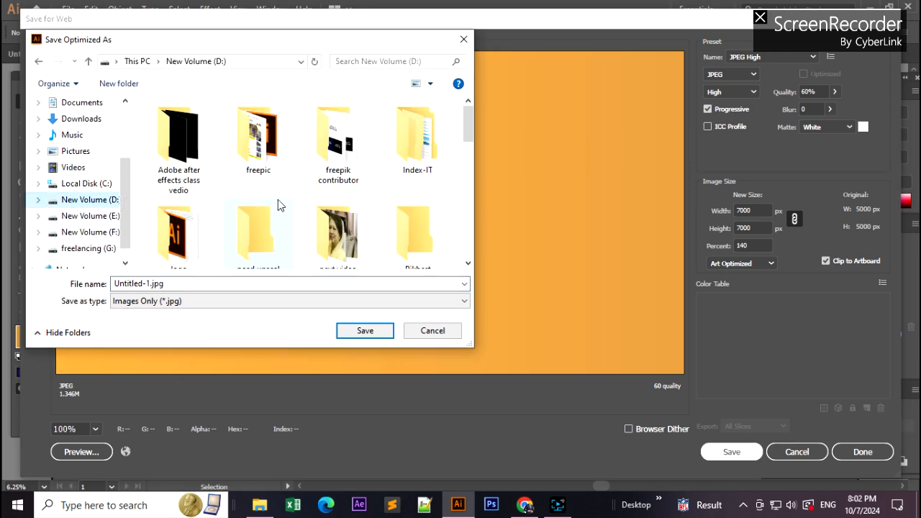
scroll(281, 202, down, 3)
double_click(259, 126)
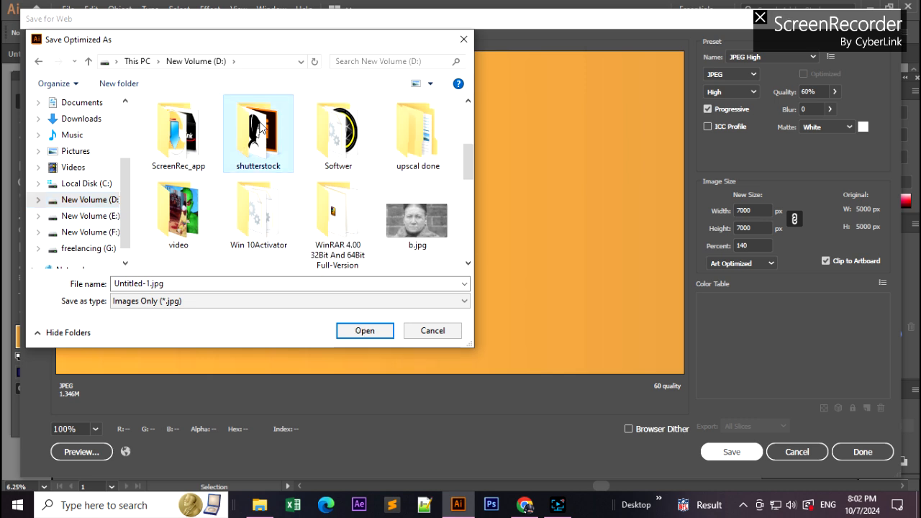
Step: Name the JPEG "Flyer design for marketing" and save it
double_click(142, 283)
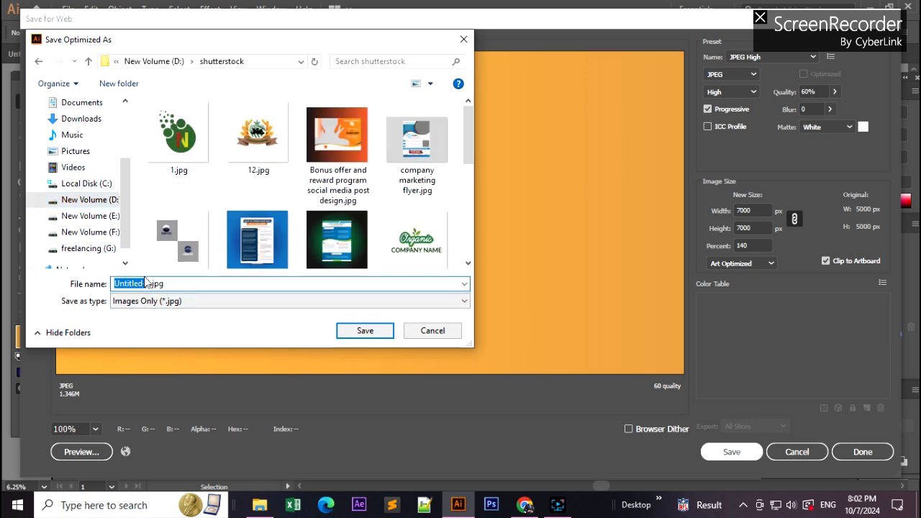
drag(165, 283, 126, 268)
text(Fly)
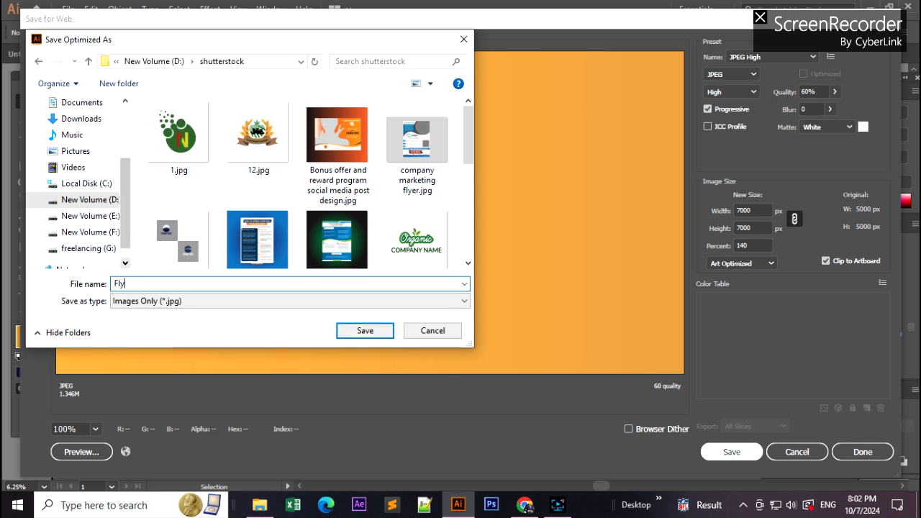
text(er design for marketing)
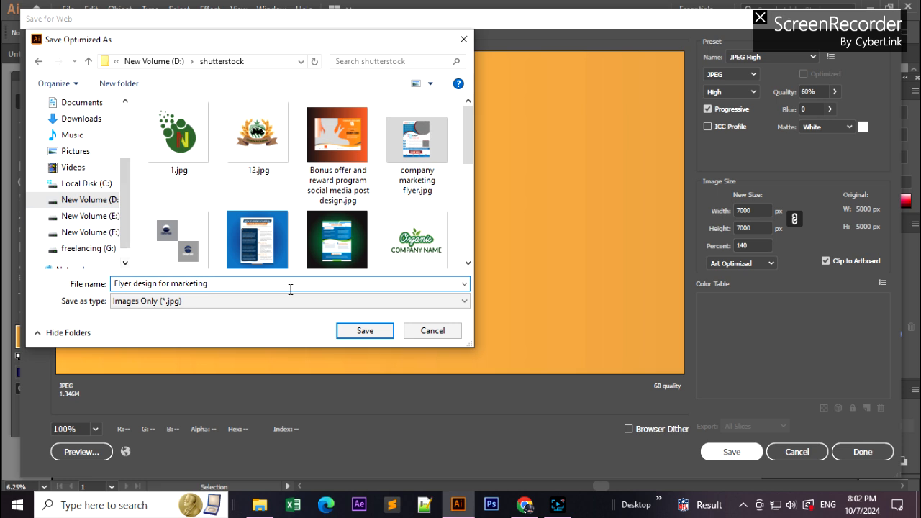
click(374, 330)
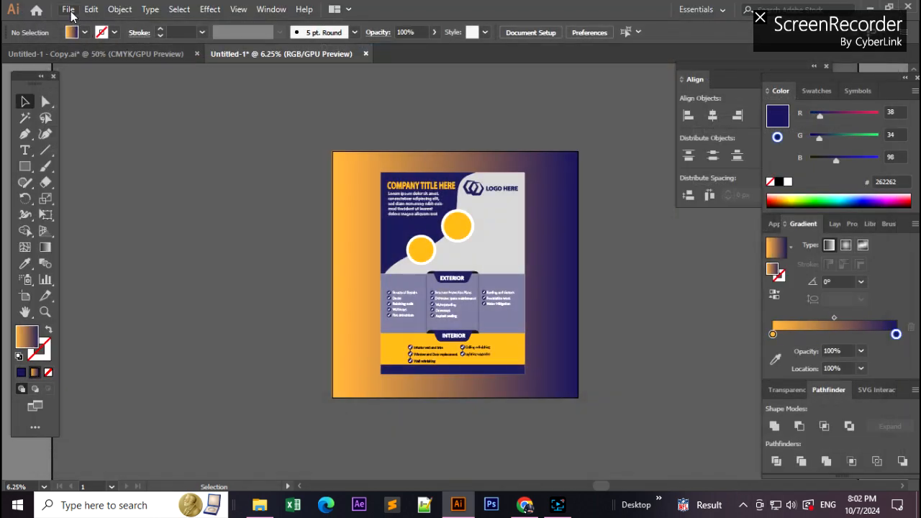
Step: Start a Save As of the flyer document in the shutterstock folder with Illustrator EPS (*.EPS) as the file type
click(69, 11)
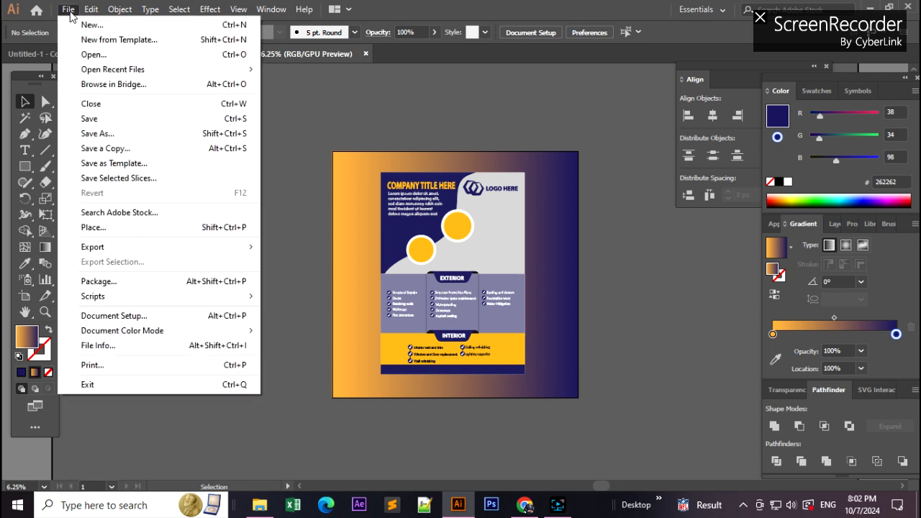
click(98, 134)
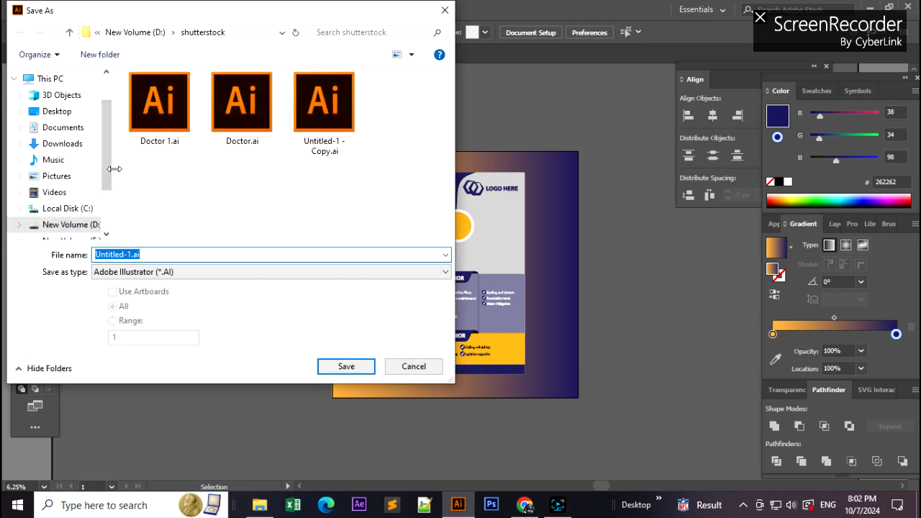
click(176, 272)
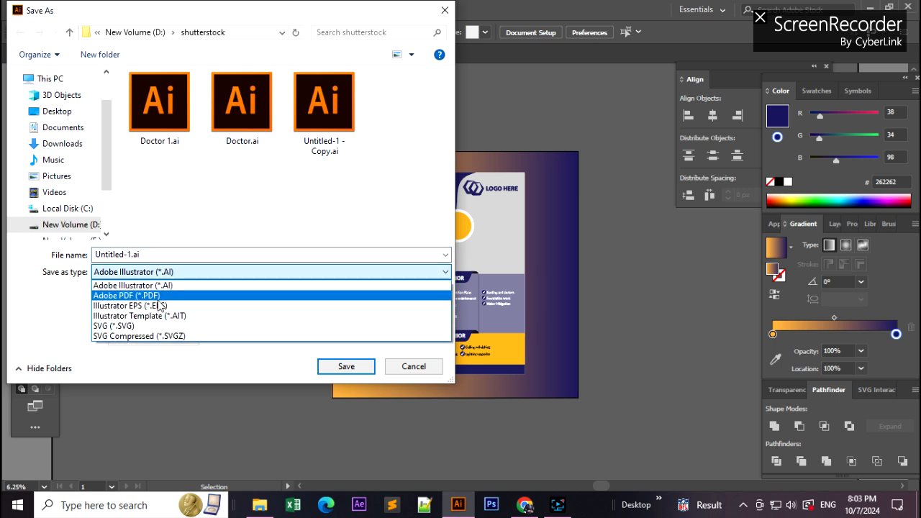
click(144, 304)
click(147, 255)
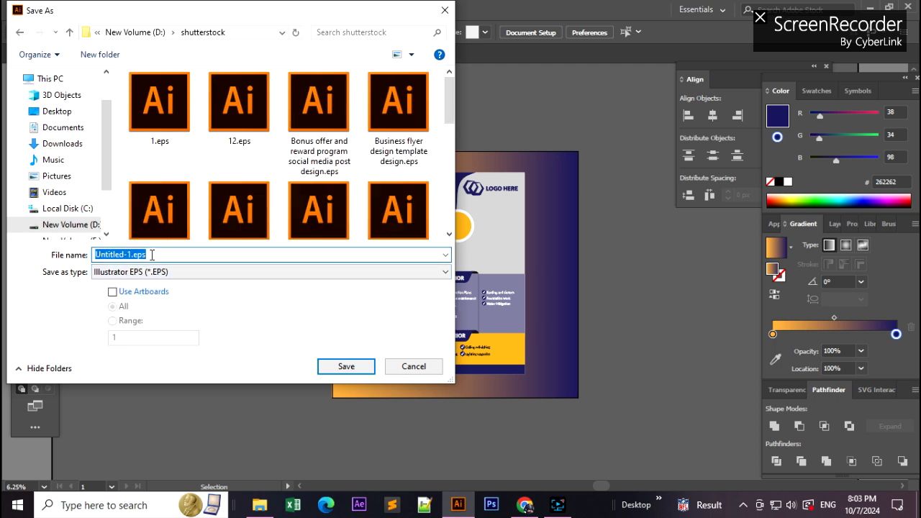
text(<!-- Generator: Adobe Illustrator 23.1.0, SVG Export Plug-In  -->)
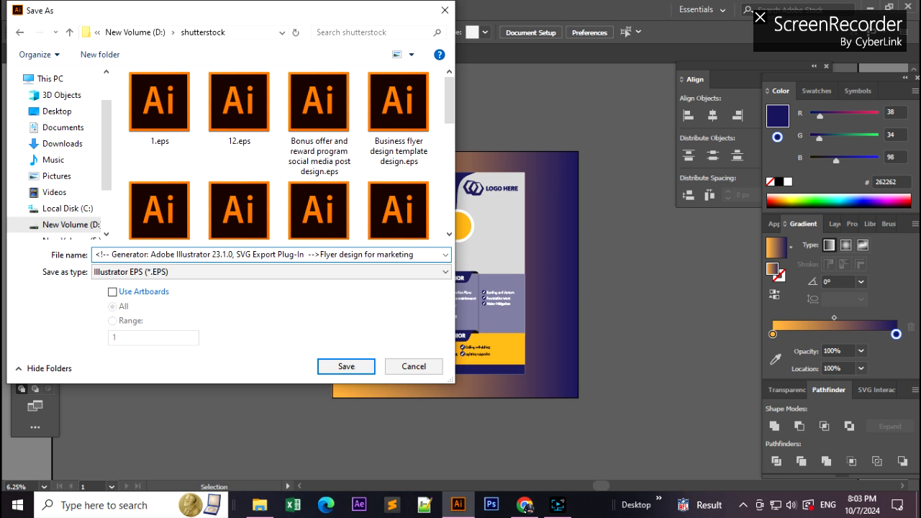
double_click(162, 257)
click(162, 256)
key(ctrl+z)
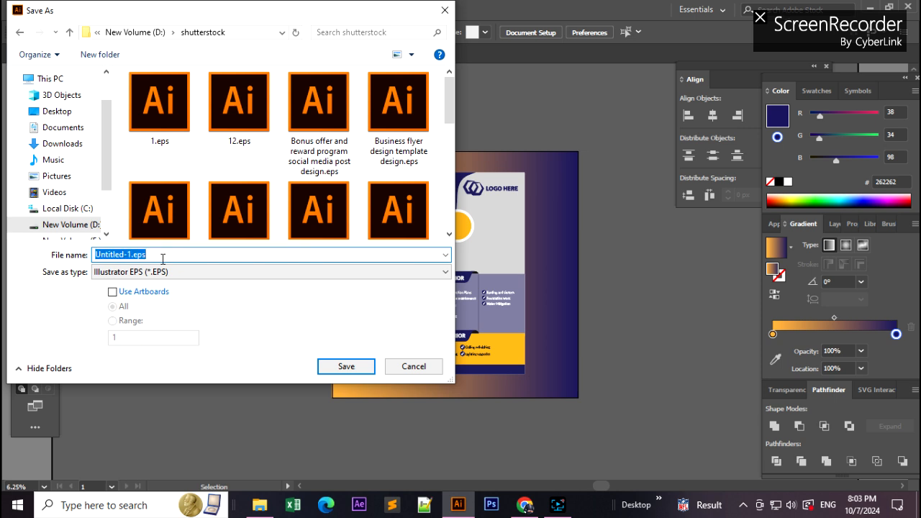
Step: Name the EPS file "flyer design for marketing" and proceed to its EPS options
text(flyer design for marketing)
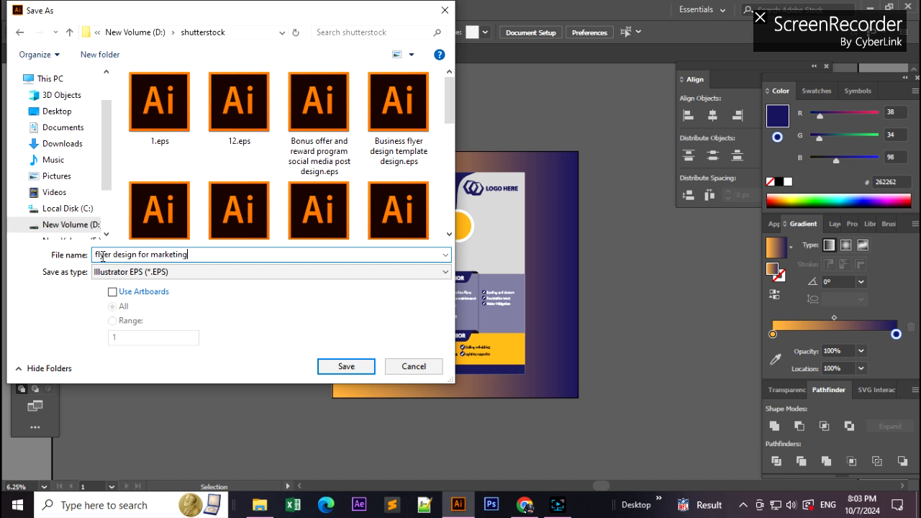
drag(95, 255, 187, 284)
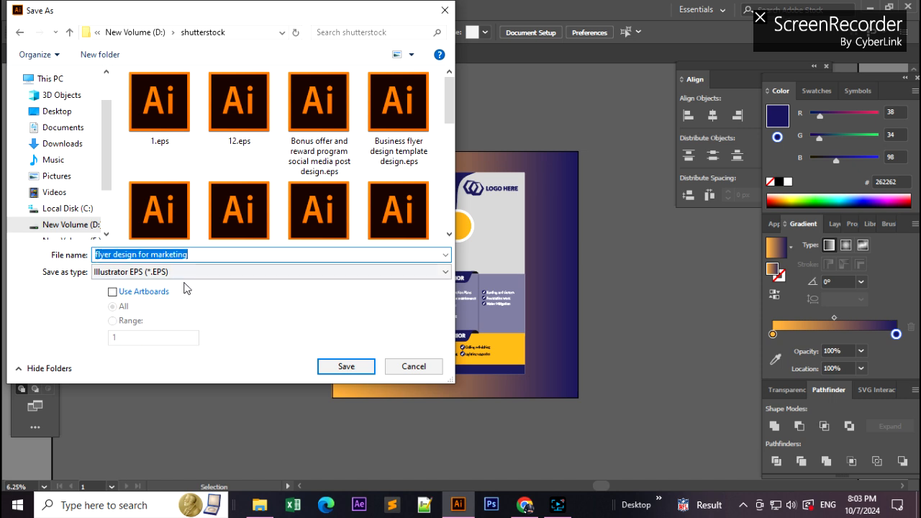
click(346, 366)
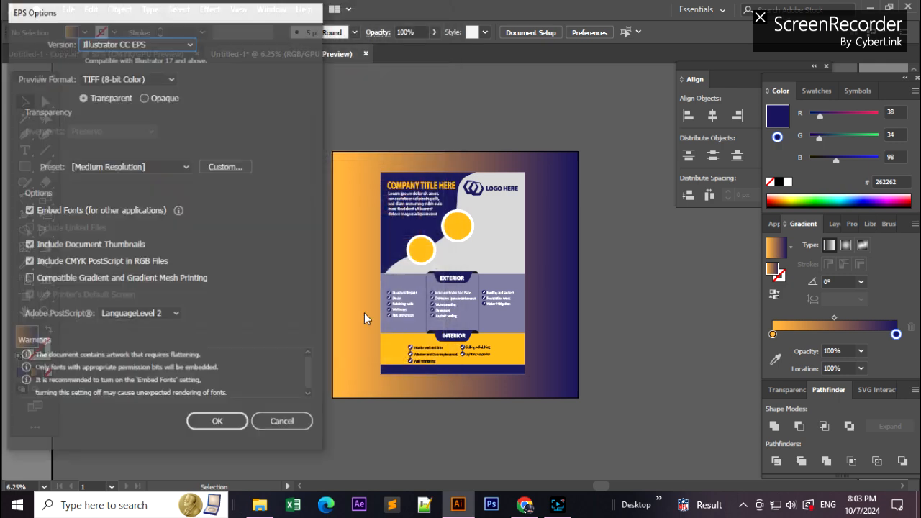
Step: Set the EPS version to Illustrator 10 EPS and complete the save, accepting the older format
click(175, 44)
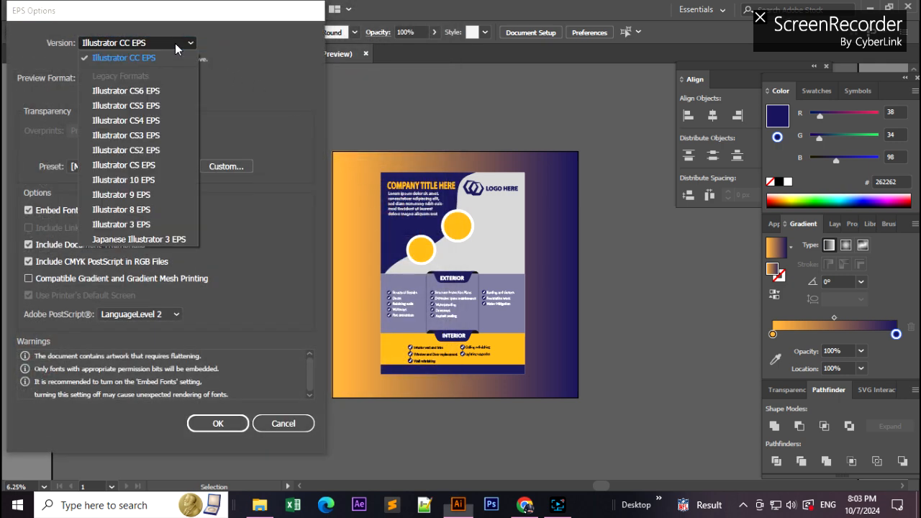
click(136, 180)
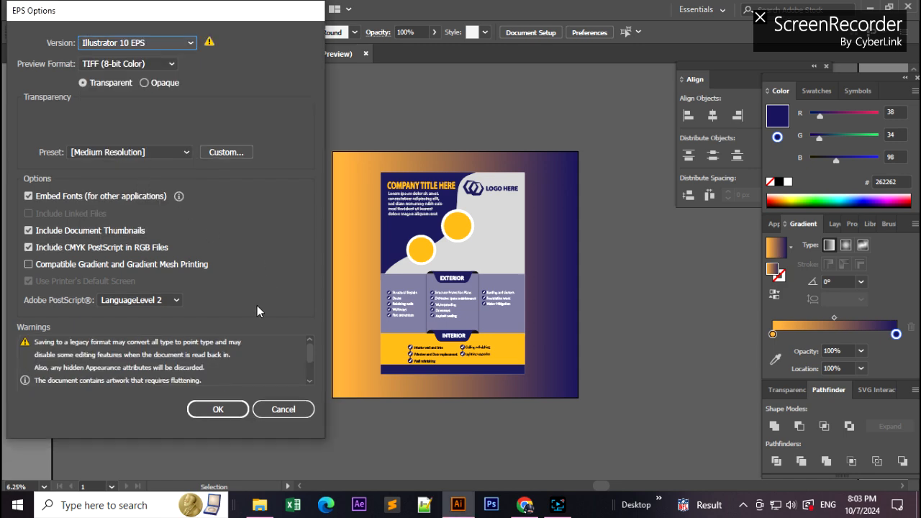
click(240, 410)
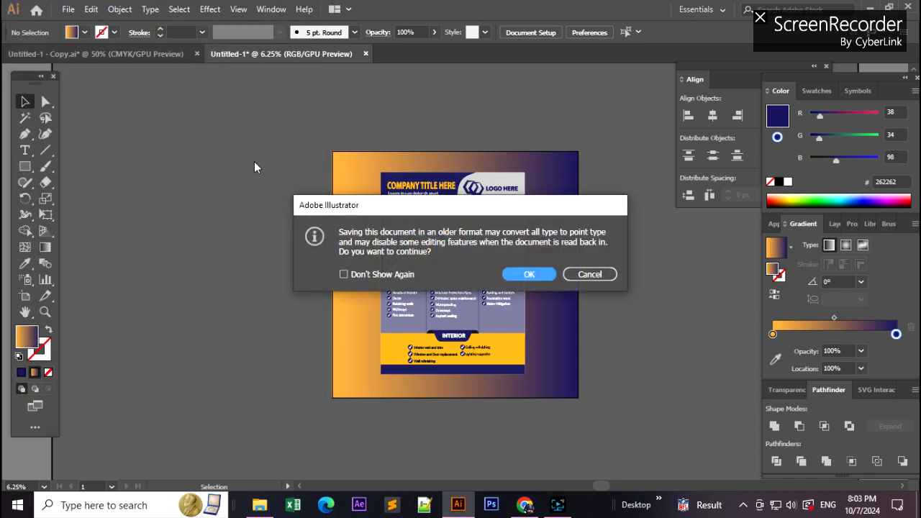
click(540, 281)
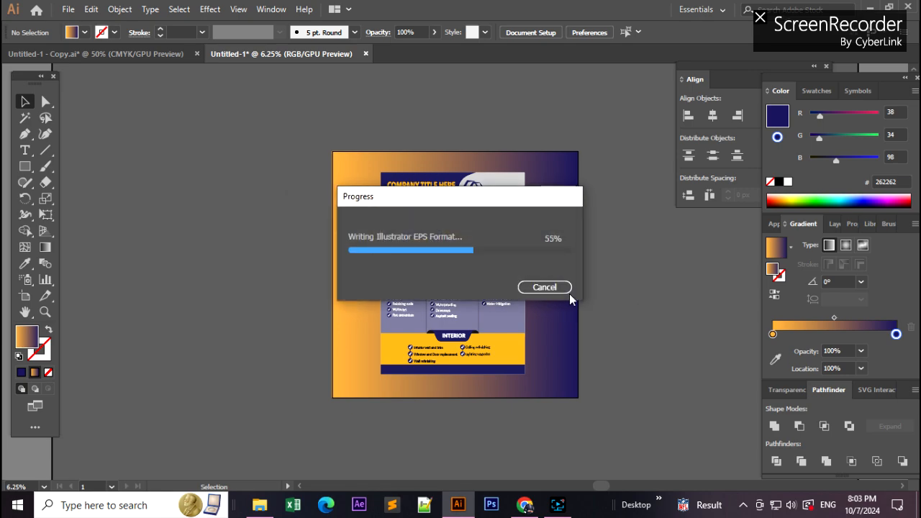
Step: Switch to File Explorer and view the exported flyer JPEG from the shutterstock folder, closing the image and clearing the selection
click(259, 505)
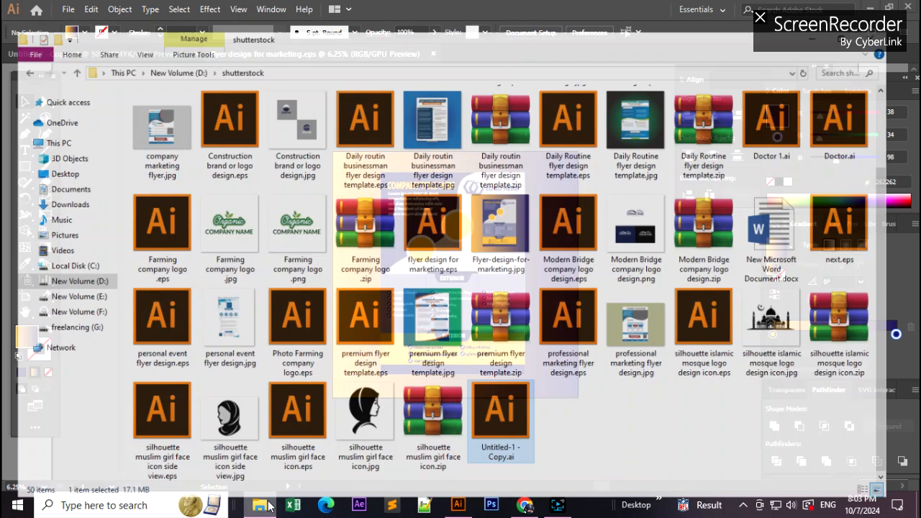
click(631, 443)
scroll(631, 439, up, 2)
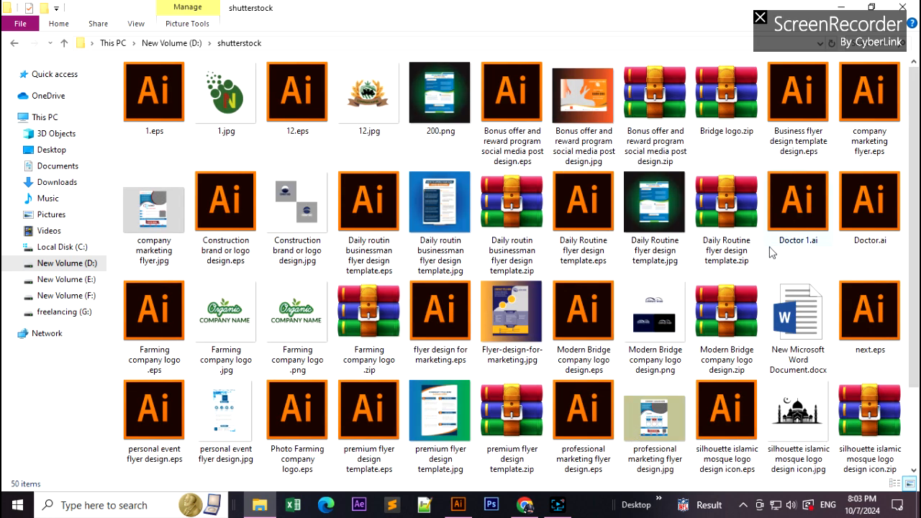
scroll(703, 342, down, 2)
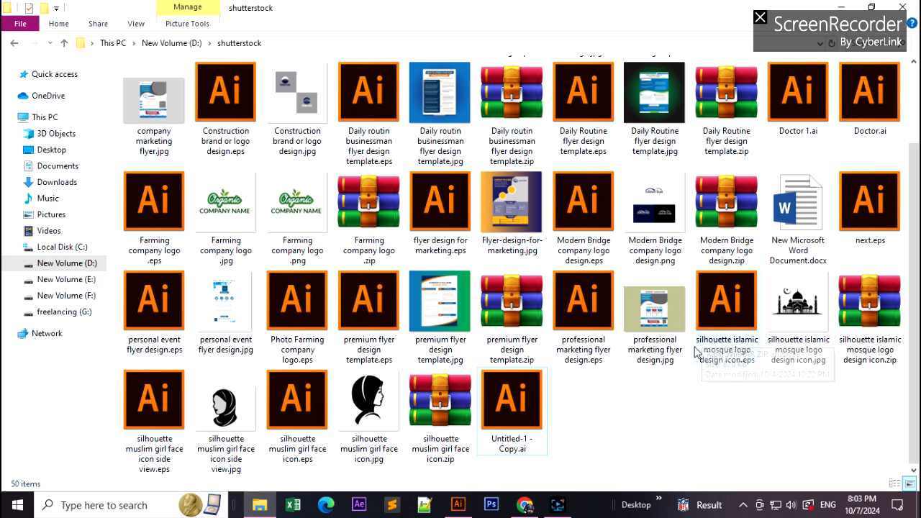
click(520, 210)
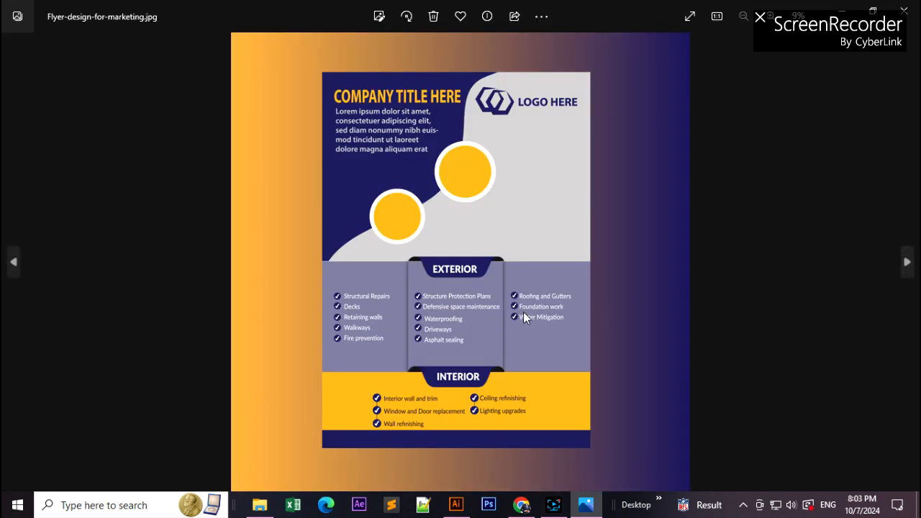
click(903, 10)
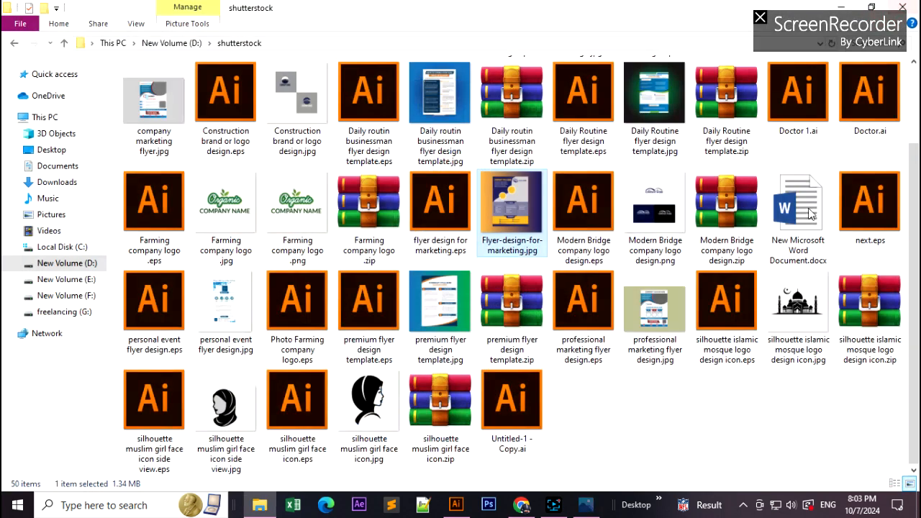
click(692, 416)
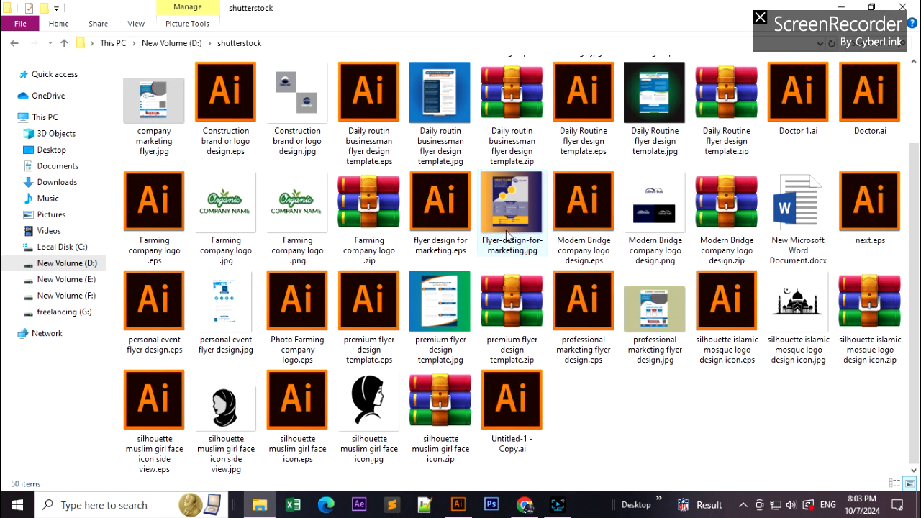
Step: Rename the exported flyer JPEG "flyer design for marketing" to match the EPS file's name
click(444, 221)
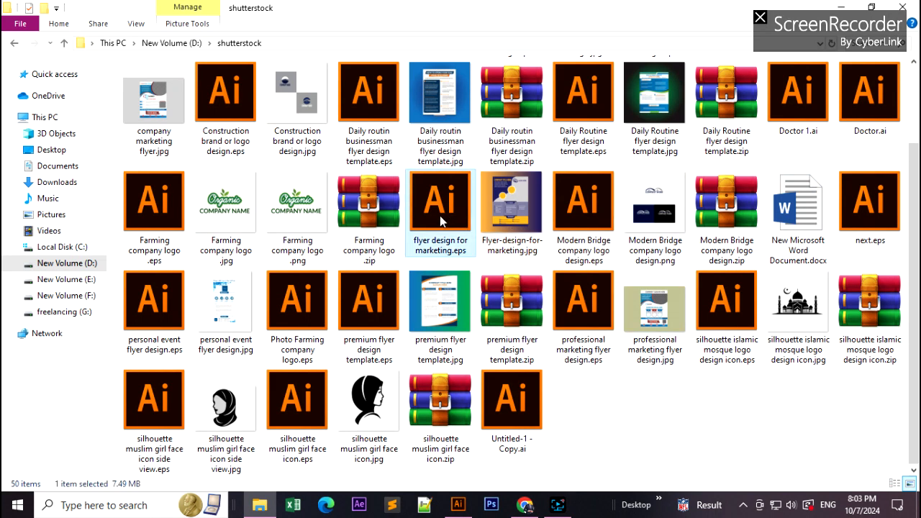
ctrl+click(506, 214)
right_click(515, 251)
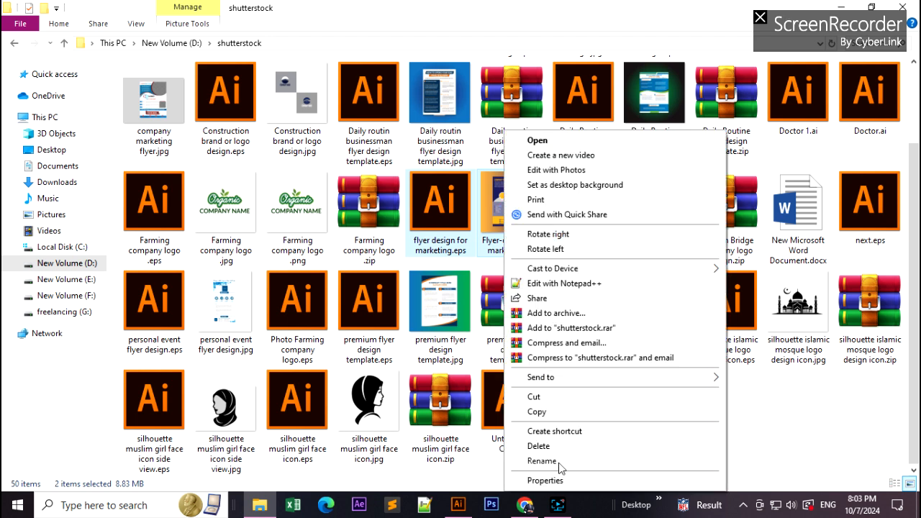
click(559, 459)
text(flyer design for marketing)
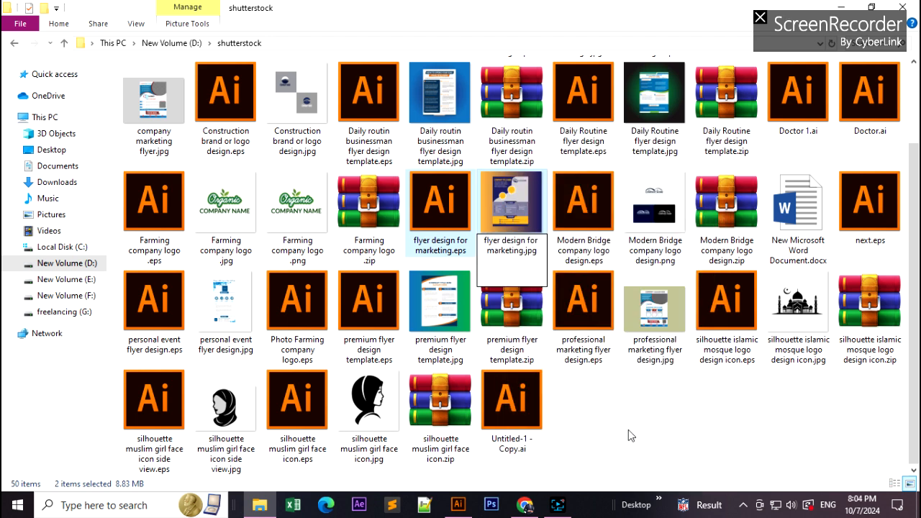
click(628, 430)
click(515, 214)
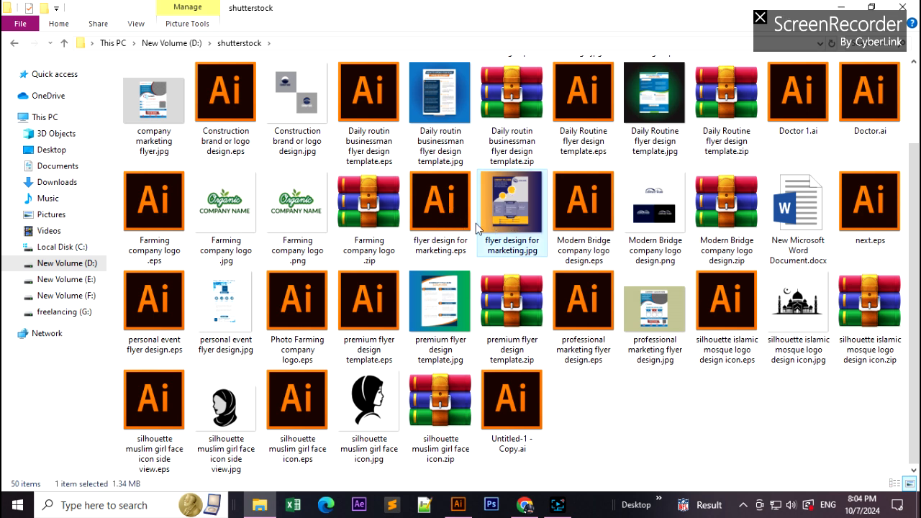
click(449, 224)
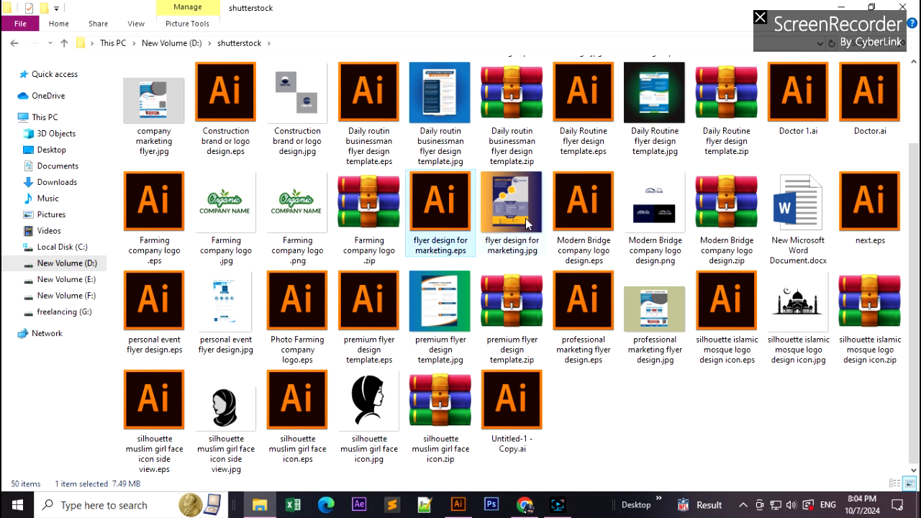
ctrl+click(527, 222)
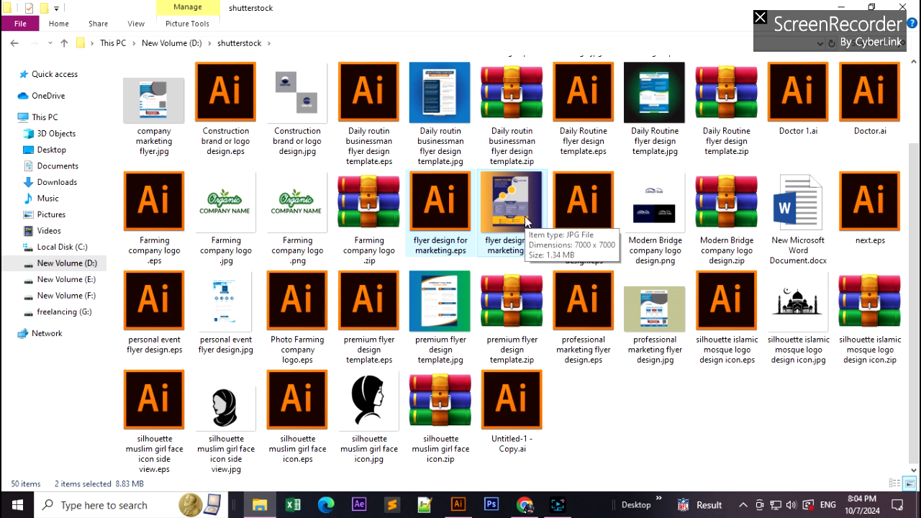
click(655, 398)
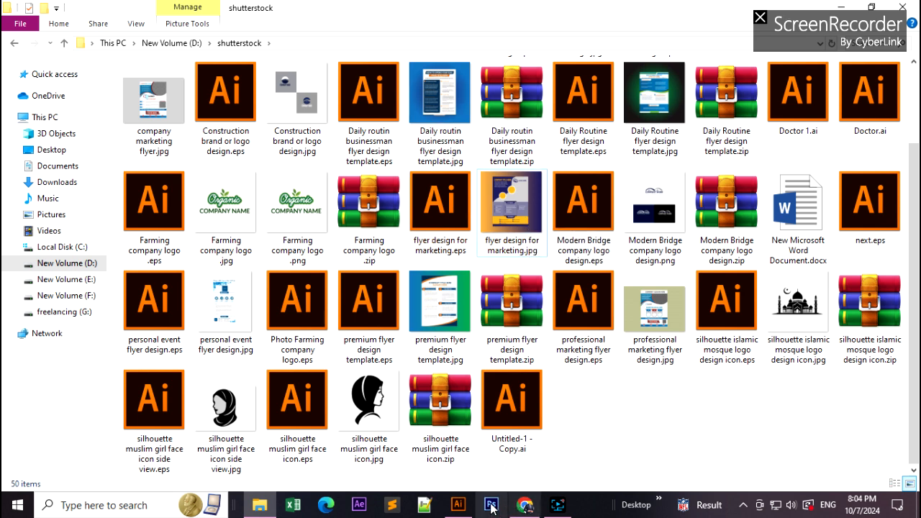